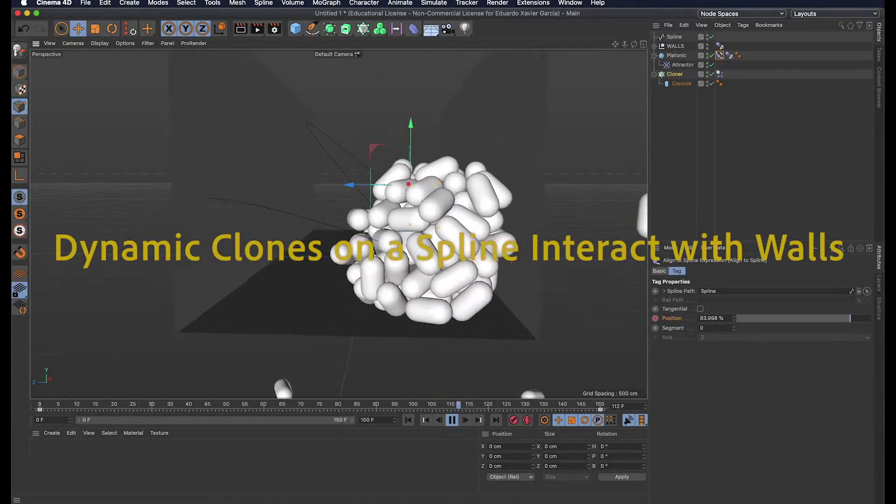
Step: Orbit and zoom the view to inspect the finished capsule clone animation
mouse_move(374, 255)
alt+mouse_down()
mouse_move(394, 278)
mouse_move(423, 262)
mouse_move(415, 261)
alt+mouse_up()
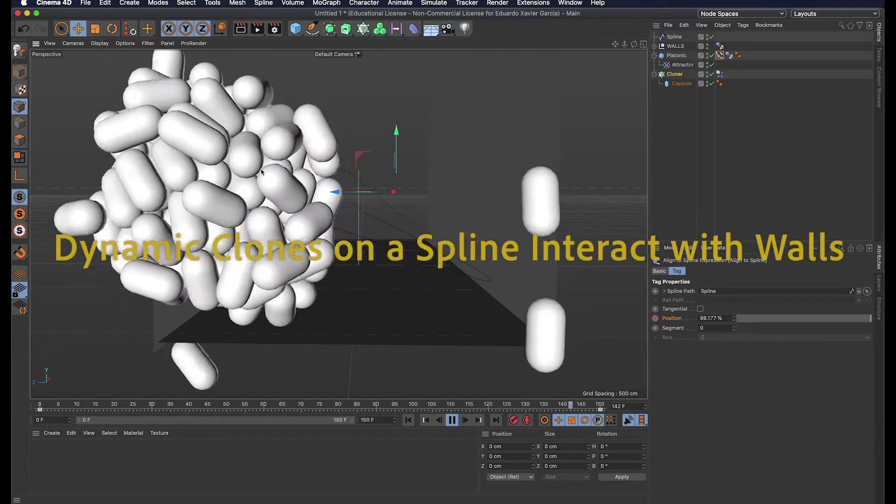
click(679, 84)
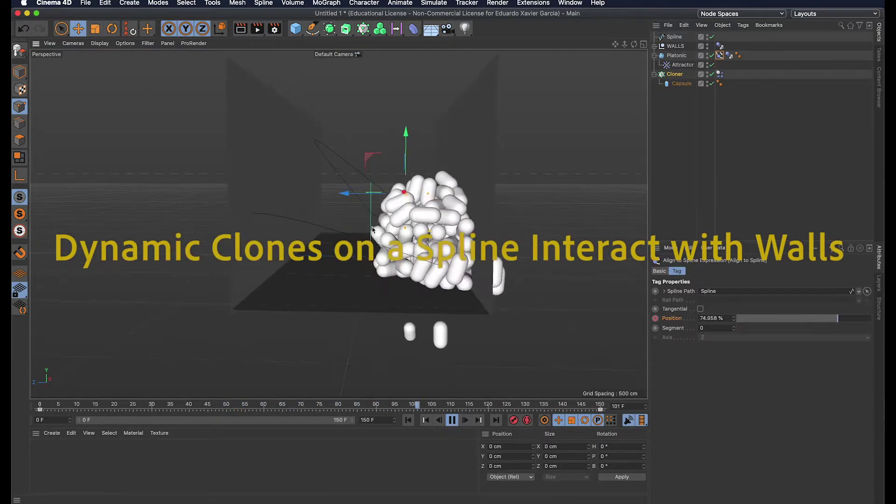
scroll(372, 230, up, 5)
mouse_move(412, 264)
alt+mouse_down()
mouse_move(426, 263)
mouse_move(415, 262)
alt+mouse_up()
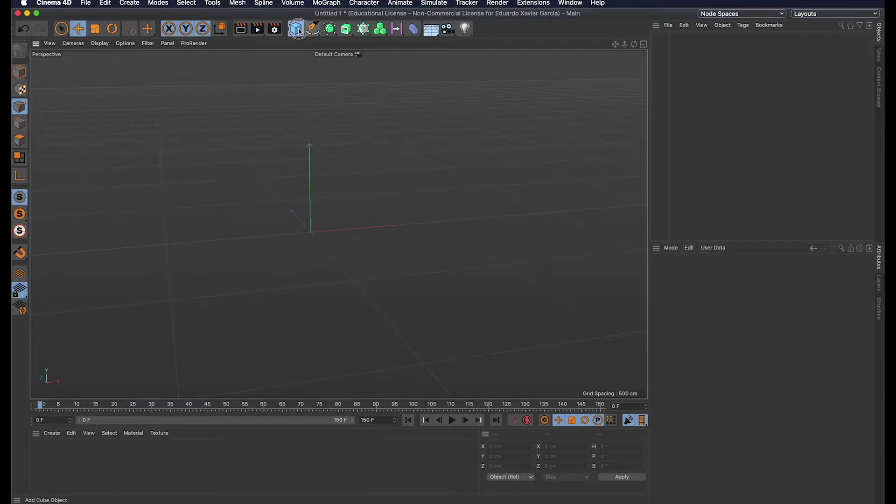
Step: Add a Capsule and a Cloner, nest the capsule under the Cloner, and scale it to about 51%
click(297, 30)
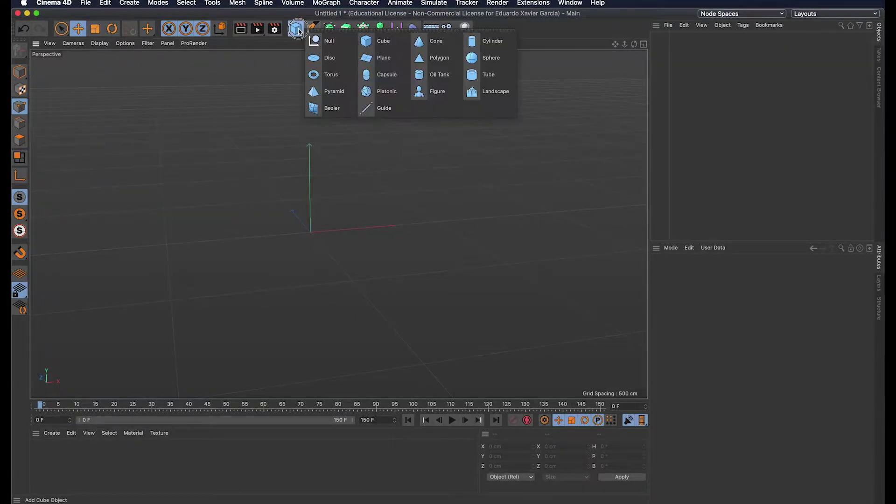
click(393, 75)
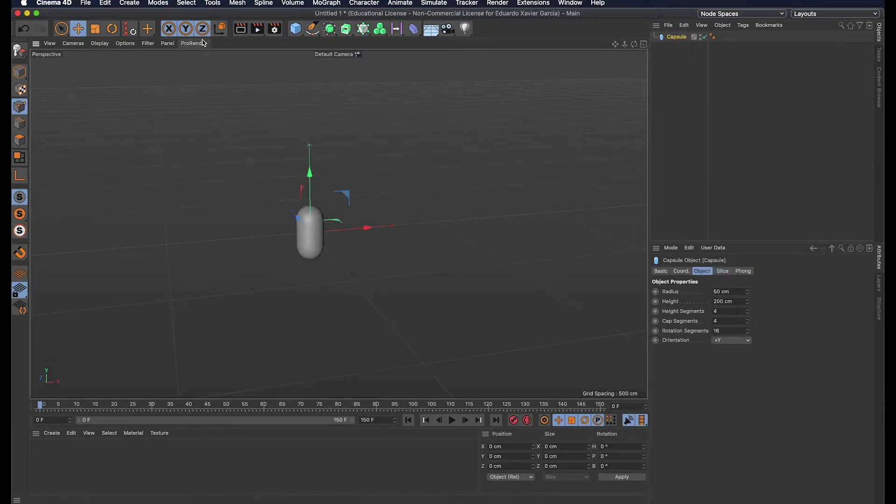
click(363, 29)
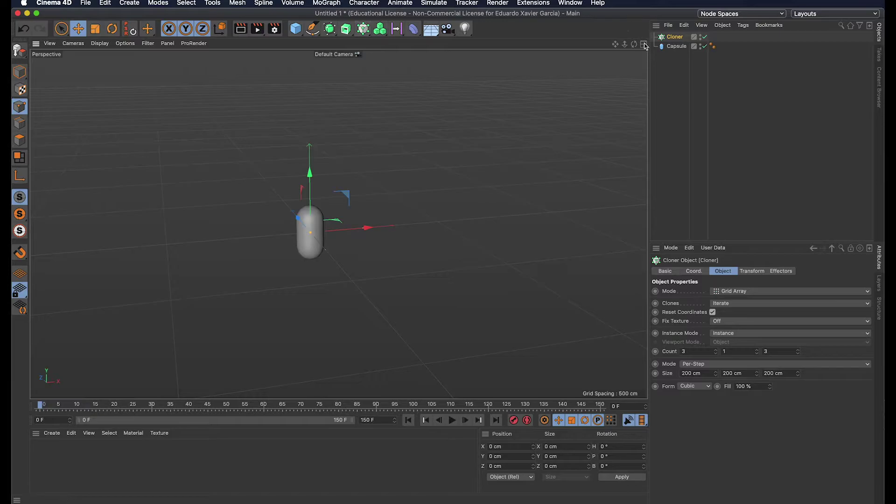
drag(679, 38, 677, 37)
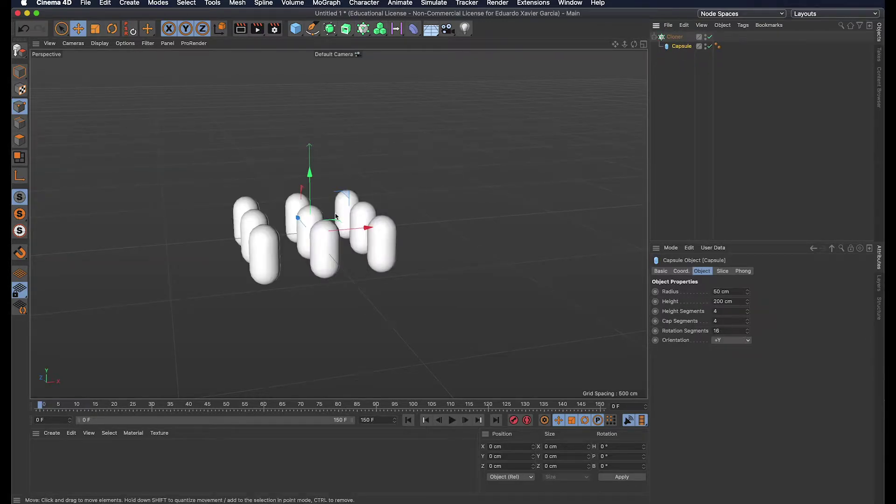
click(690, 46)
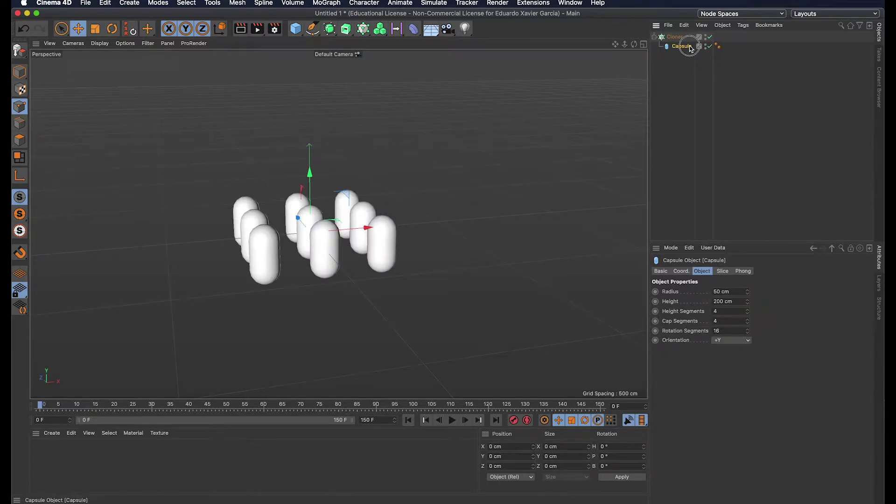
click(95, 30)
mouse_move(486, 148)
mouse_down()
mouse_move(424, 216)
mouse_move(393, 278)
mouse_up()
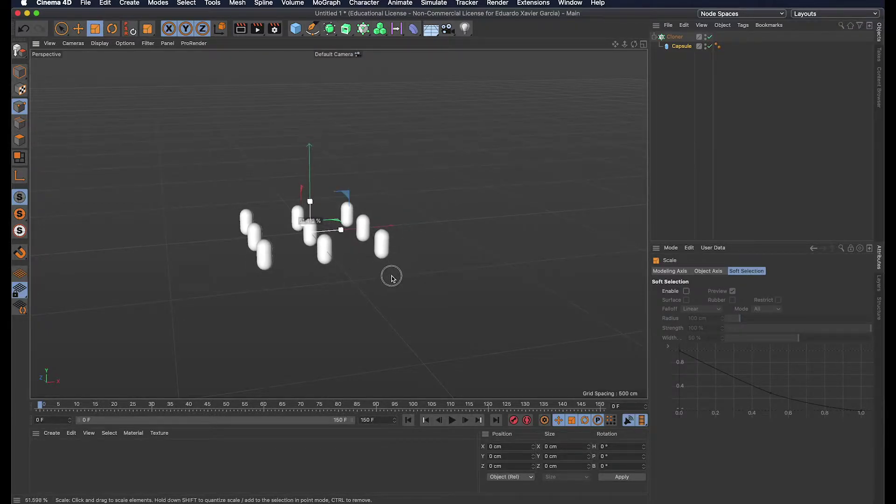
Step: Set the Cloner's count to 5 × 5 × 5
click(675, 36)
click(717, 350)
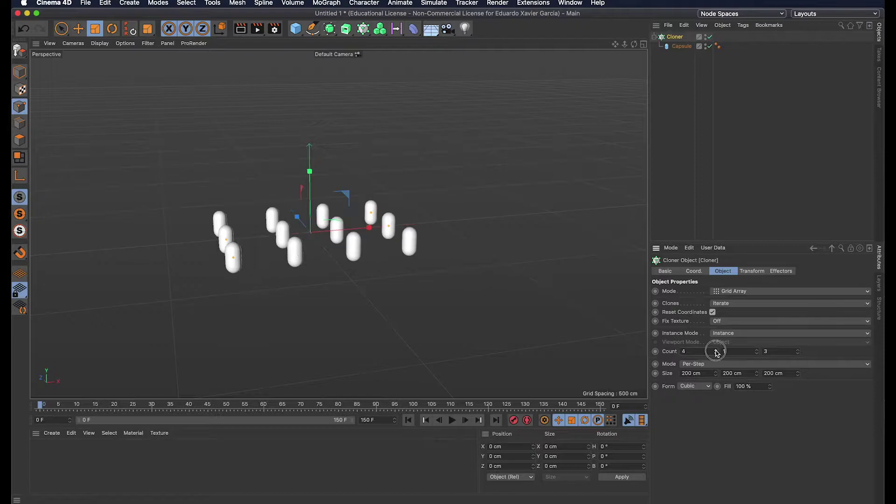
click(716, 350)
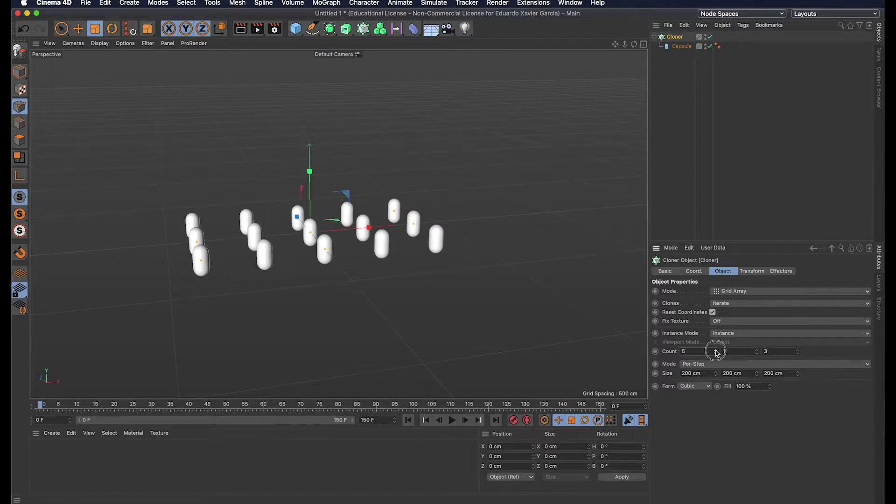
click(757, 351)
click(757, 351)
click(758, 350)
click(757, 351)
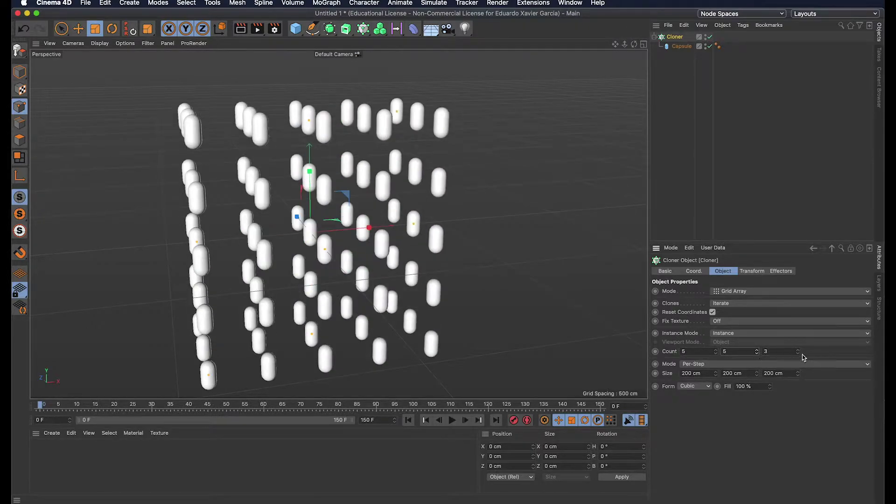
click(757, 354)
click(757, 353)
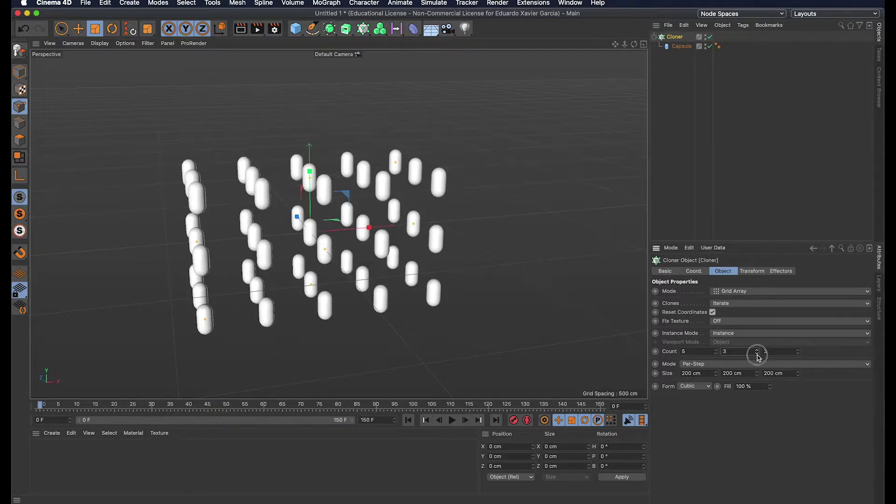
click(798, 351)
click(799, 351)
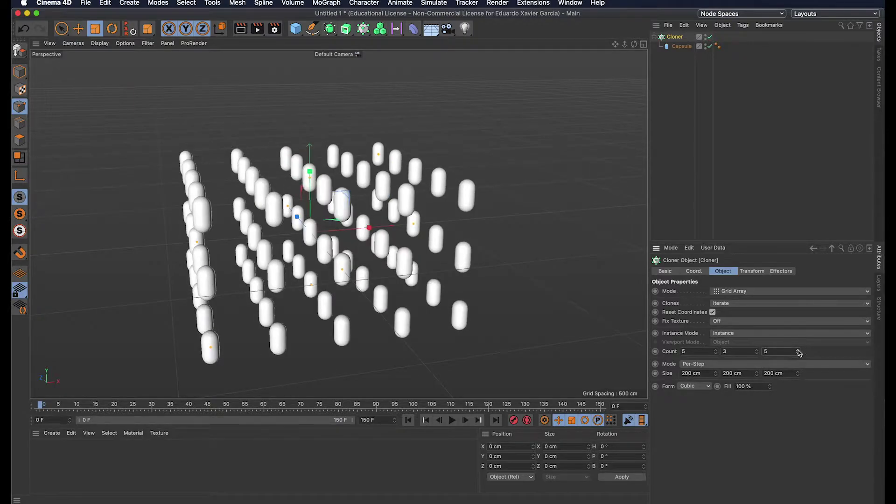
click(757, 351)
click(757, 351)
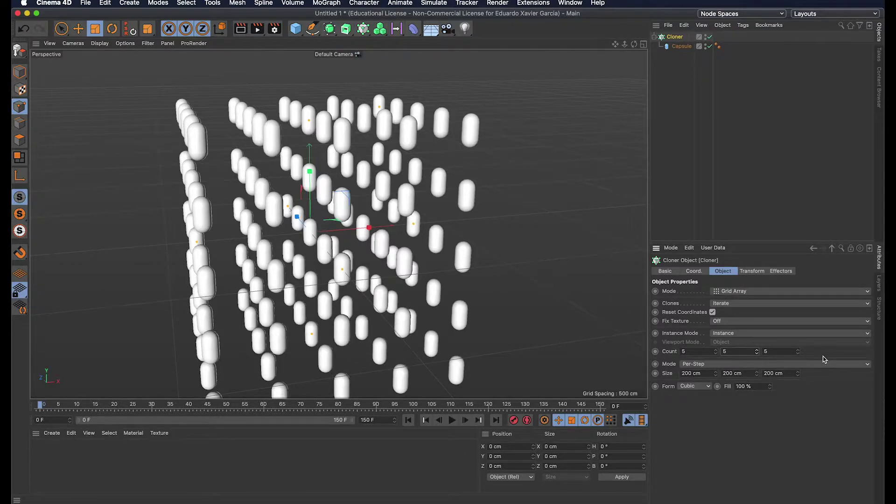
Step: Tighten the Cloner's spacing to 91, 97 and 63 cm
drag(716, 374, 798, 380)
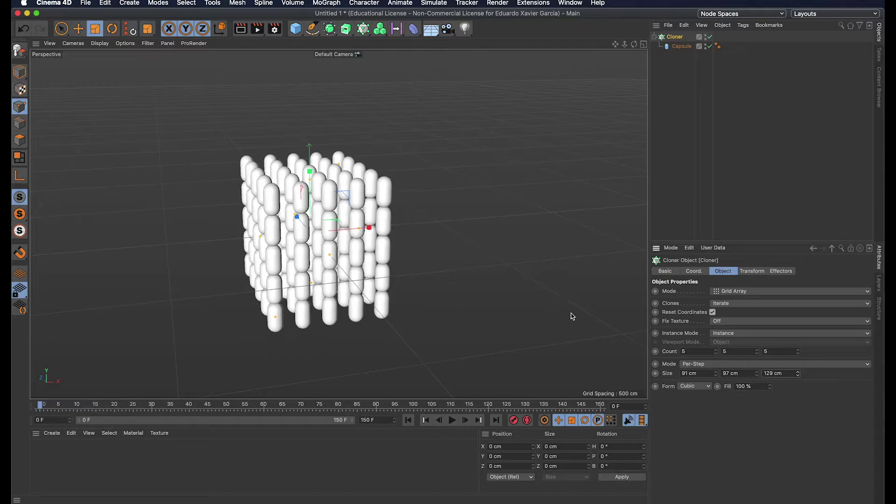
alt+drag(392, 256, 487, 247)
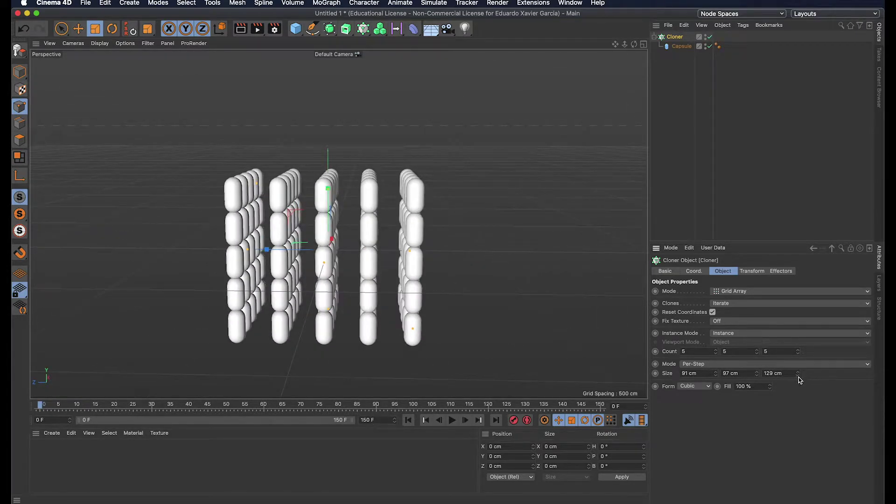
drag(800, 380, 800, 383)
alt+drag(597, 282, 472, 269)
Step: Add a Platonic solid and an Attractor force, and nest the Attractor under the Platonic
click(678, 65)
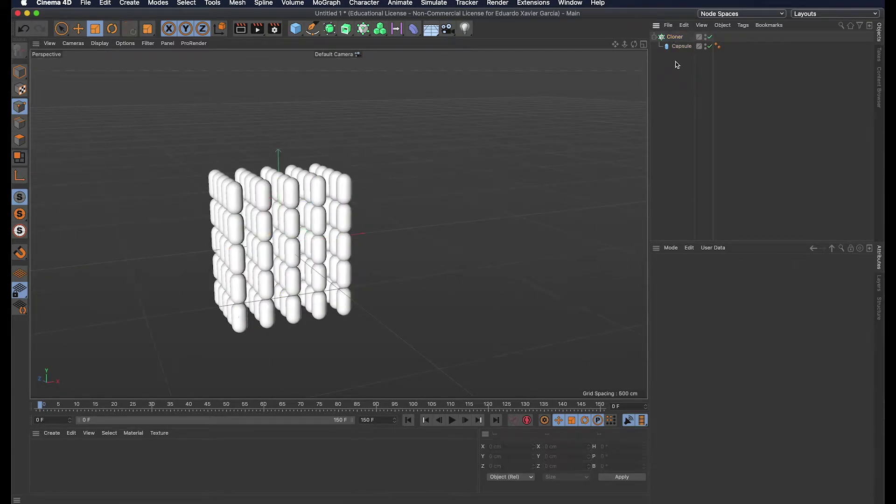
click(297, 34)
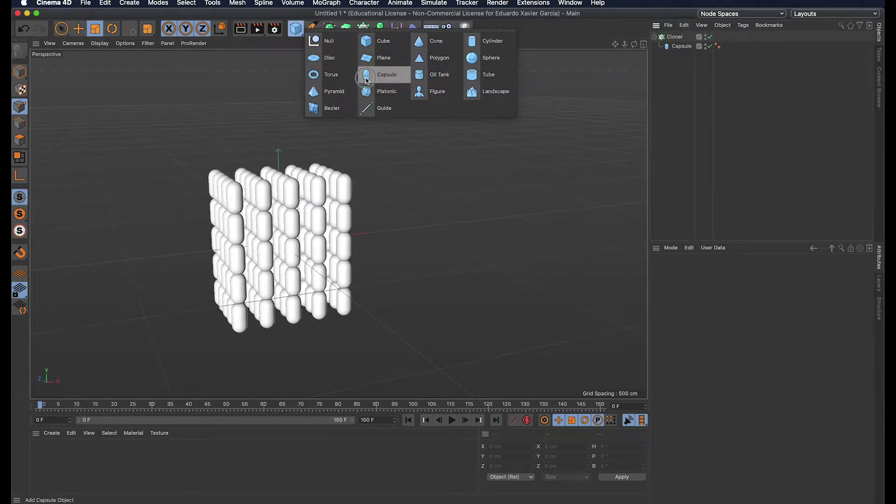
click(371, 91)
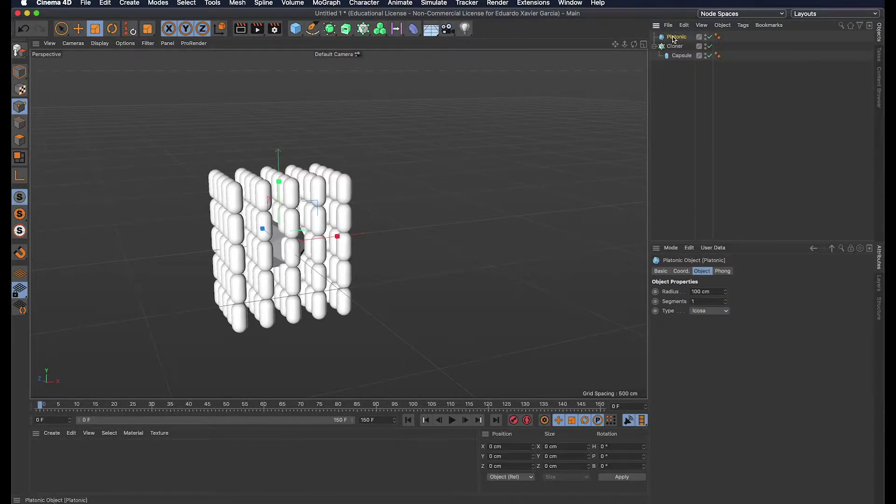
click(434, 4)
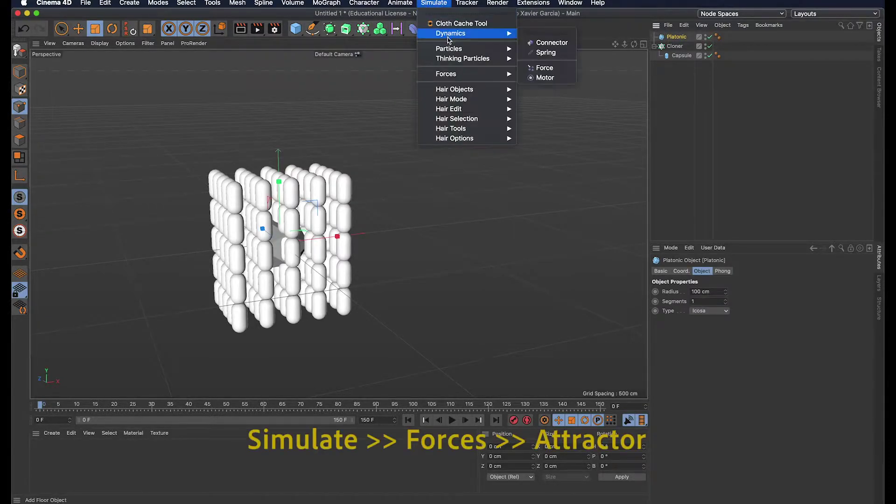
mouse_move(460, 73)
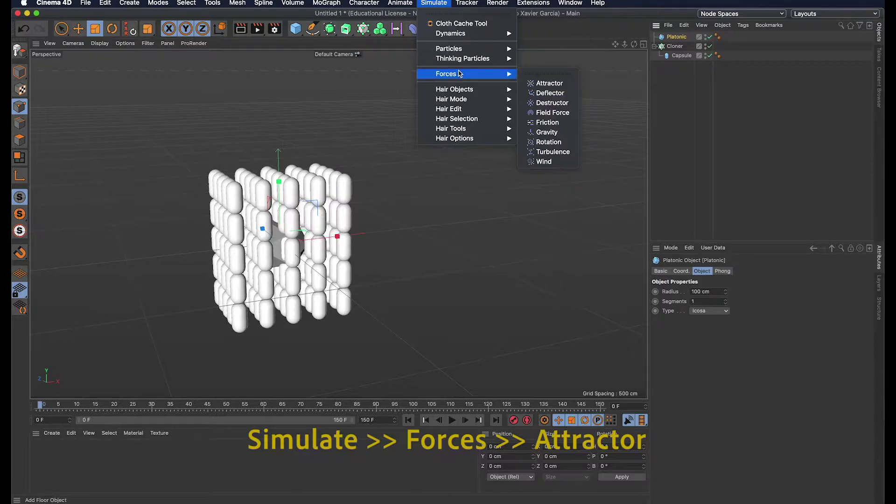
click(550, 83)
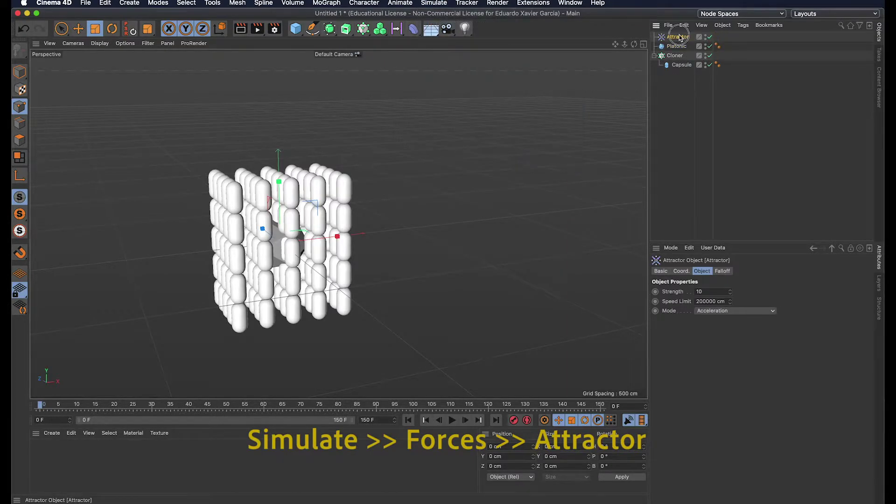
drag(681, 45, 682, 47)
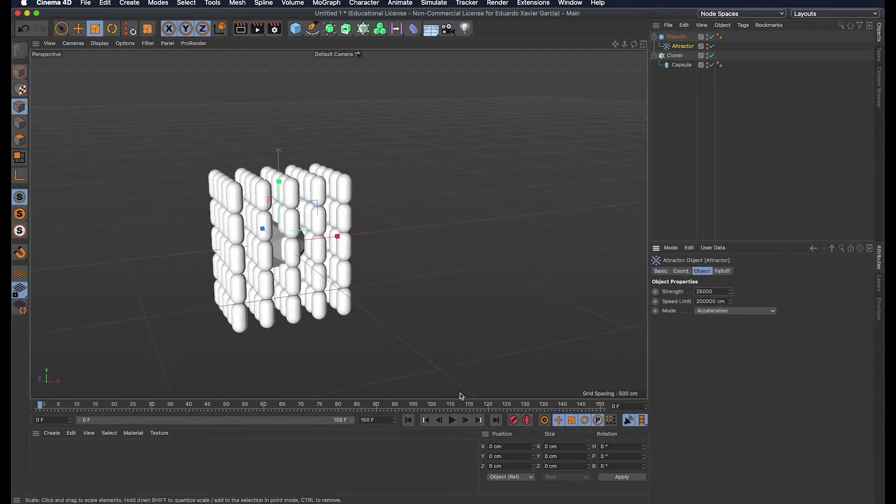
Step: Lower the project Dynamics gravity from 1000 cm to 500 cm and stop playback
key(super+d)
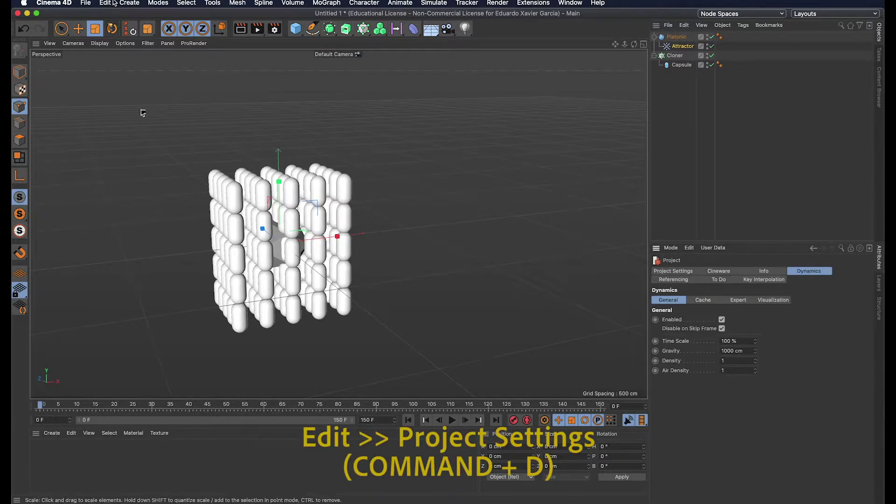
click(106, 3)
click(135, 104)
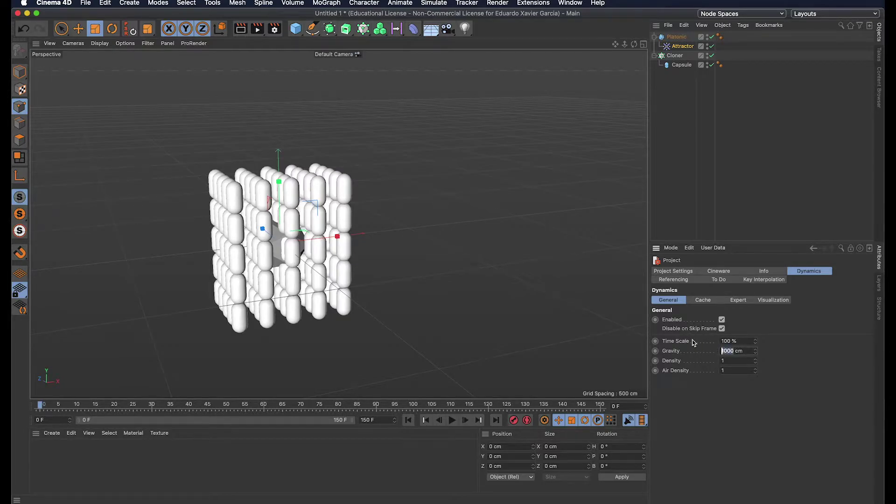
click(452, 421)
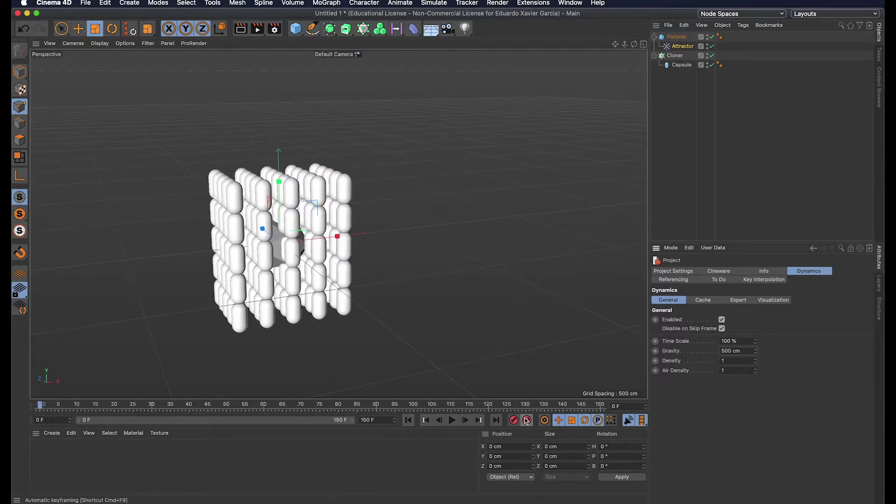
Step: Give the Cloner a Rigid Body dynamics tag and show its Collision settings
click(672, 56)
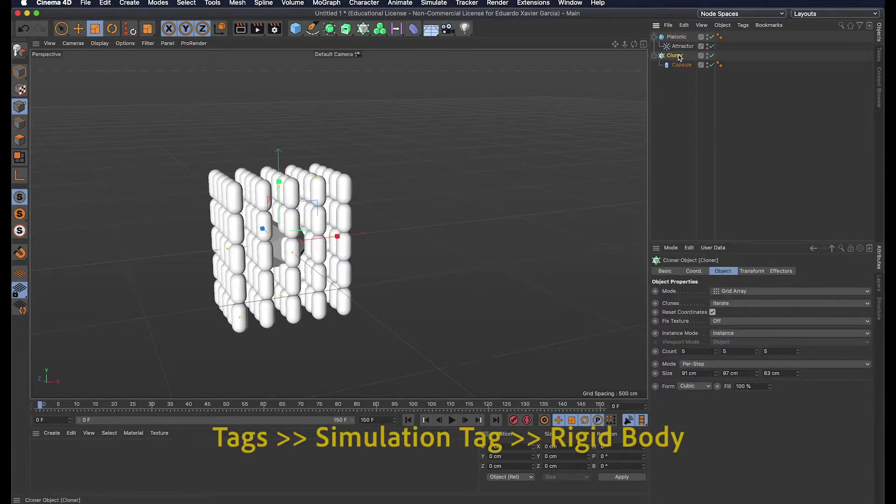
click(744, 26)
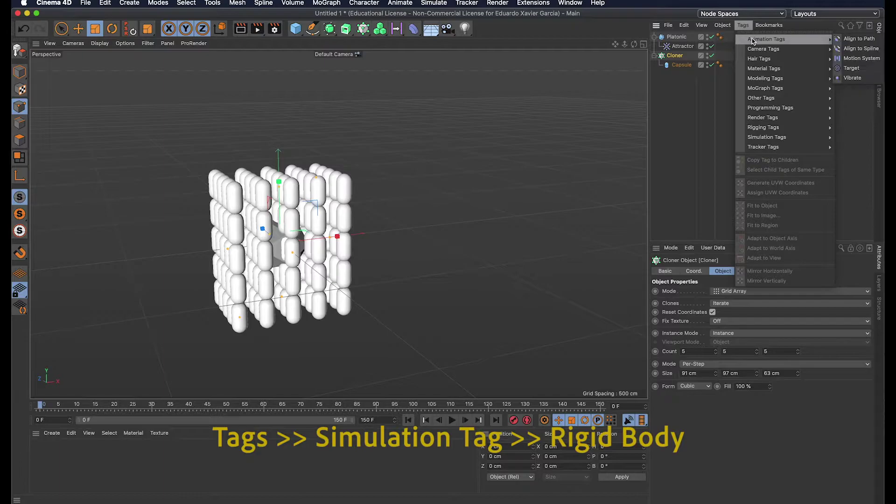
mouse_move(773, 138)
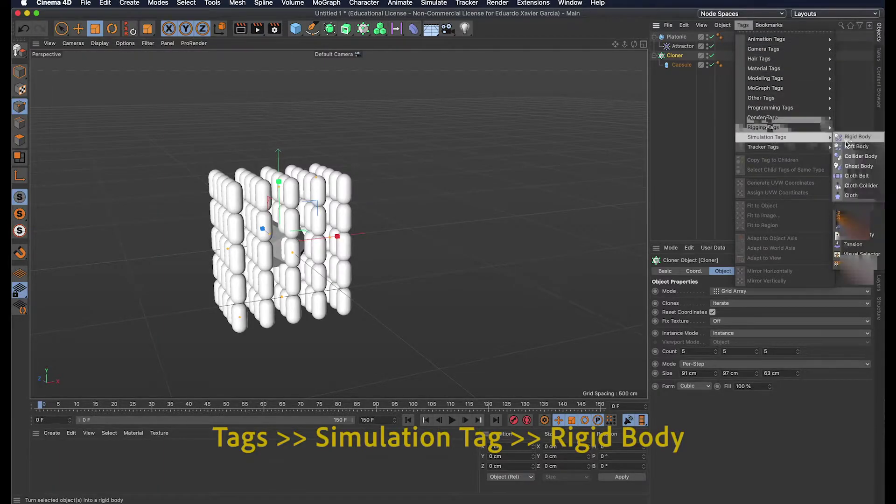
click(851, 138)
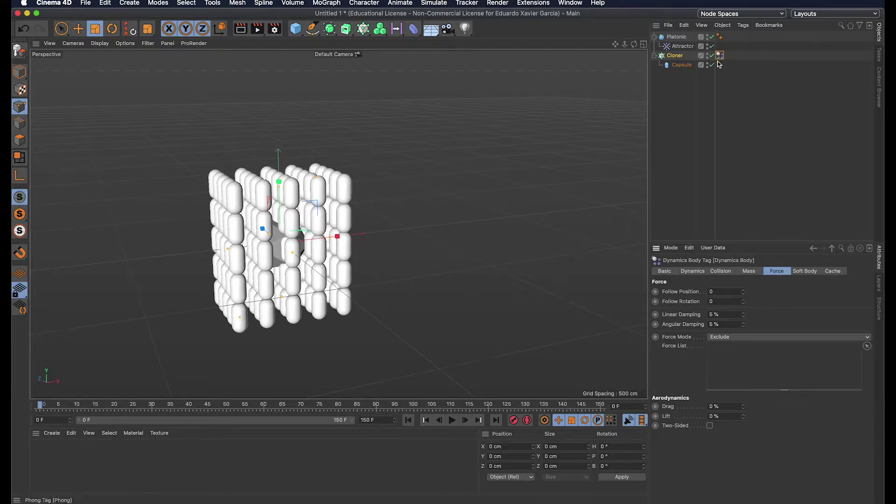
click(721, 271)
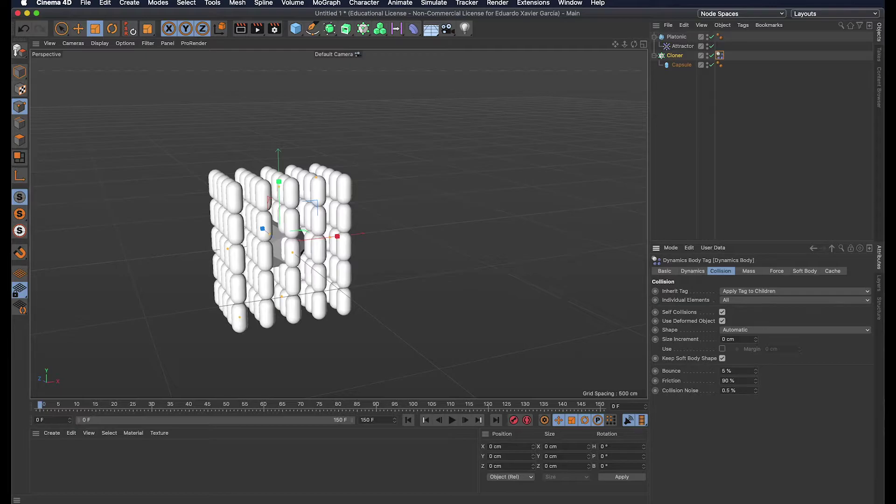
Step: Give the Platonic a Collider Body tag
click(677, 37)
click(743, 26)
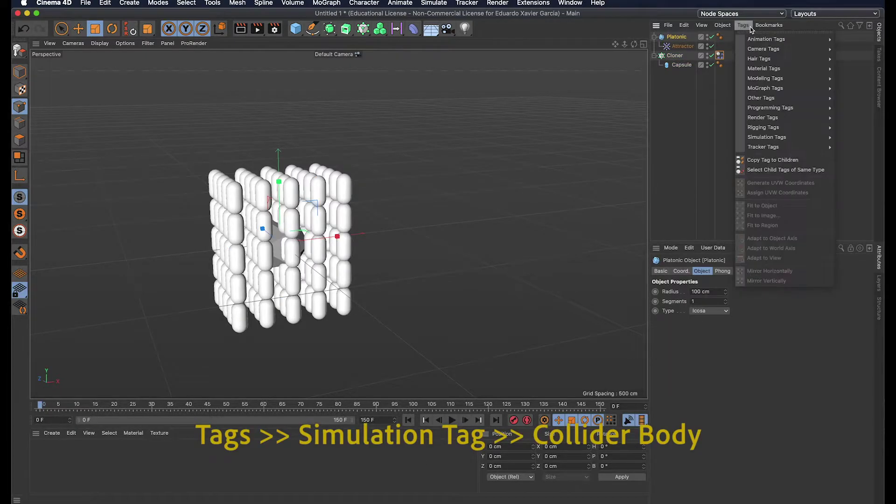
mouse_move(767, 140)
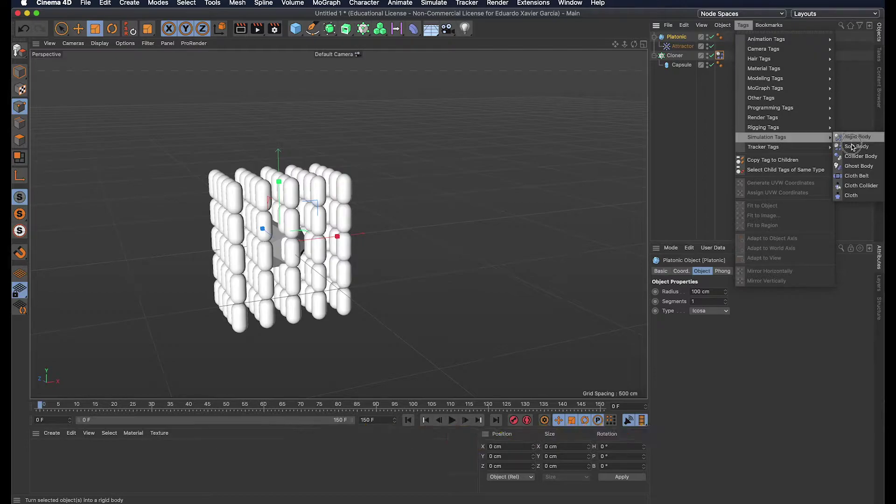
click(854, 157)
Step: Play the simulation to watch the capsules cluster around the Platonic, then stop it
click(452, 419)
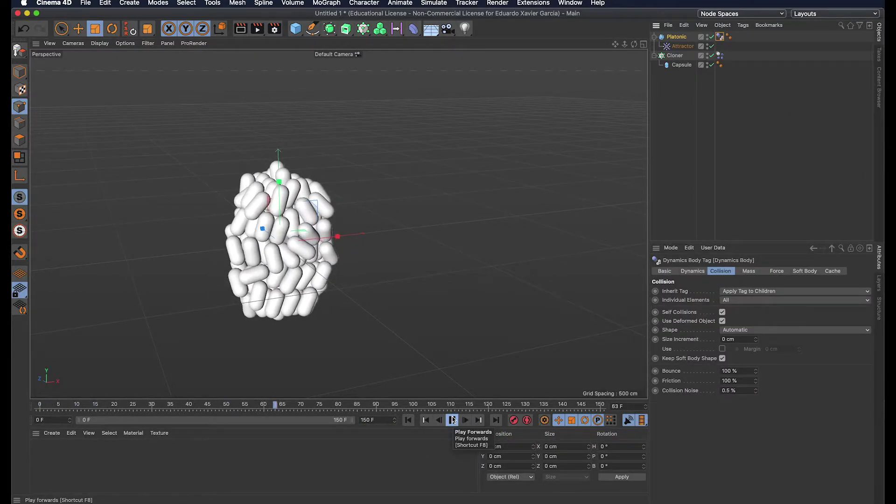
click(452, 419)
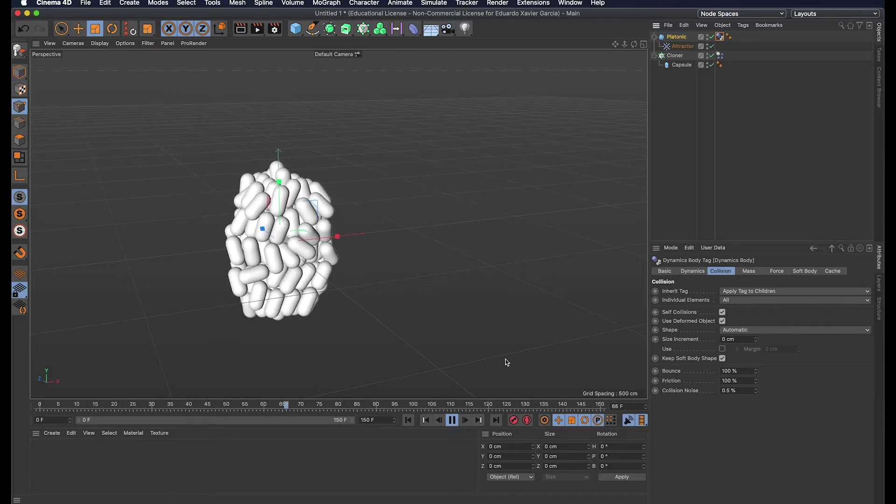
click(677, 37)
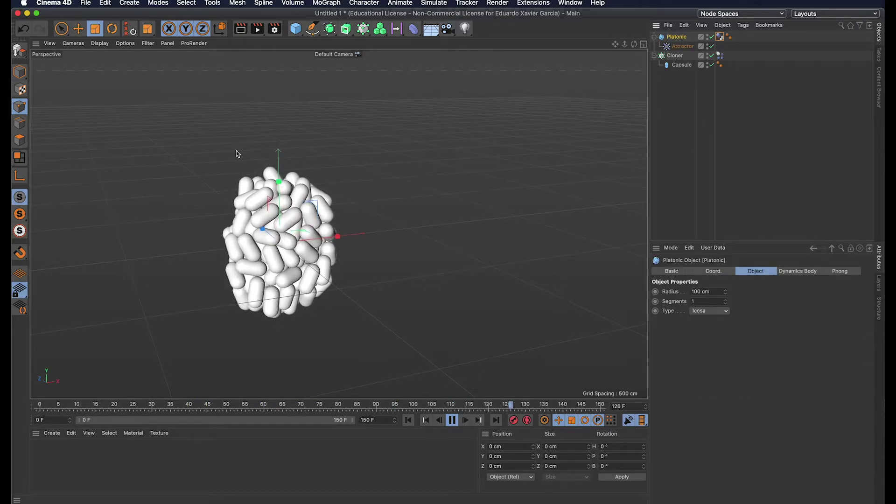
Step: Move the Platonic up, sideways along X, then back down so the capsules follow
click(78, 29)
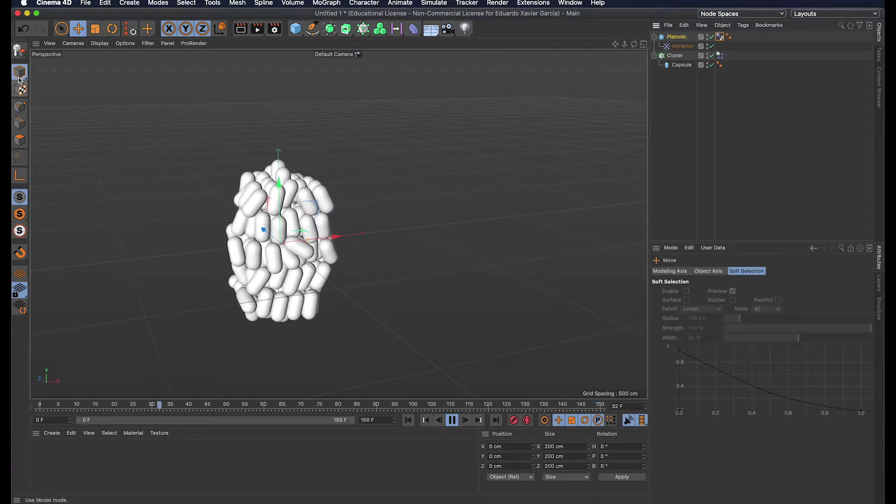
mouse_move(278, 179)
mouse_down()
mouse_move(277, 150)
mouse_move(279, 198)
mouse_move(278, 114)
mouse_move(284, 165)
mouse_up()
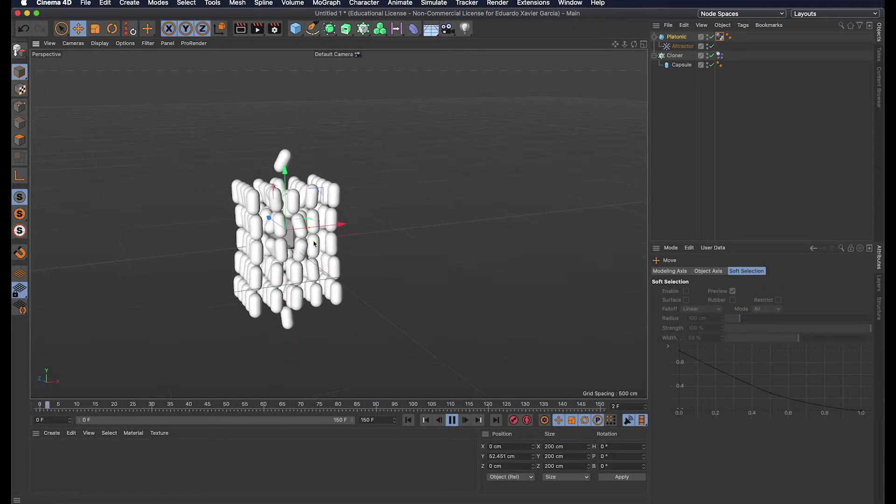
drag(343, 224, 366, 233)
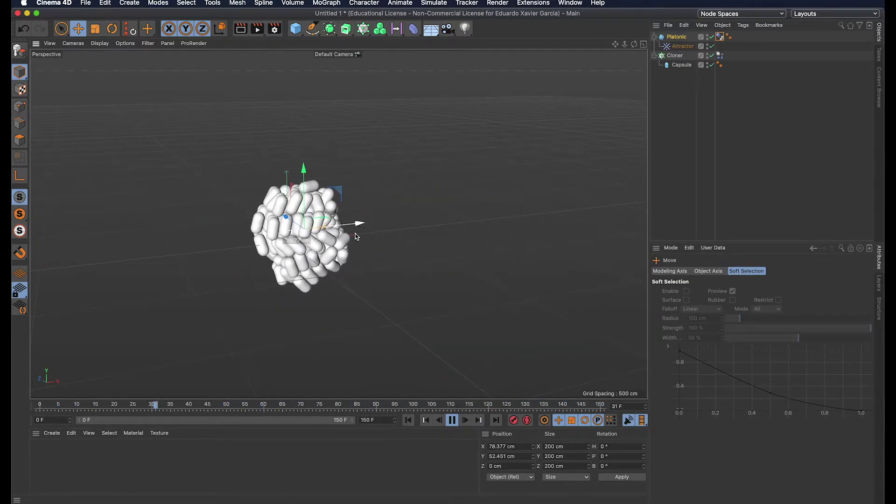
drag(304, 223, 343, 240)
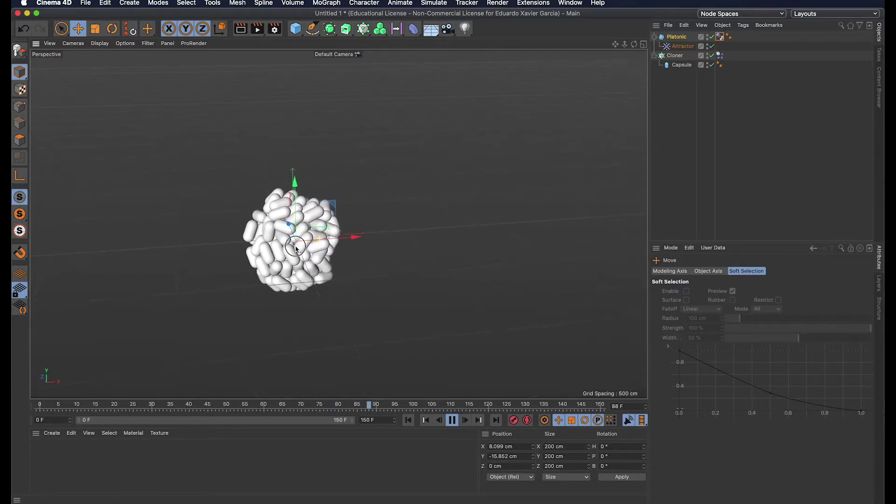
click(301, 32)
Step: Add a floor Plane under the capsules and lengthen it to 662.026 cm deep
click(369, 58)
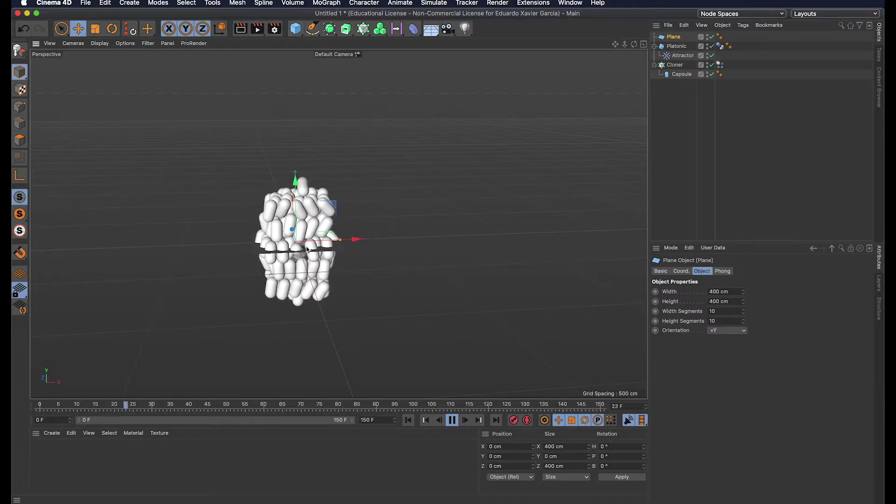
alt+drag(412, 253, 333, 294)
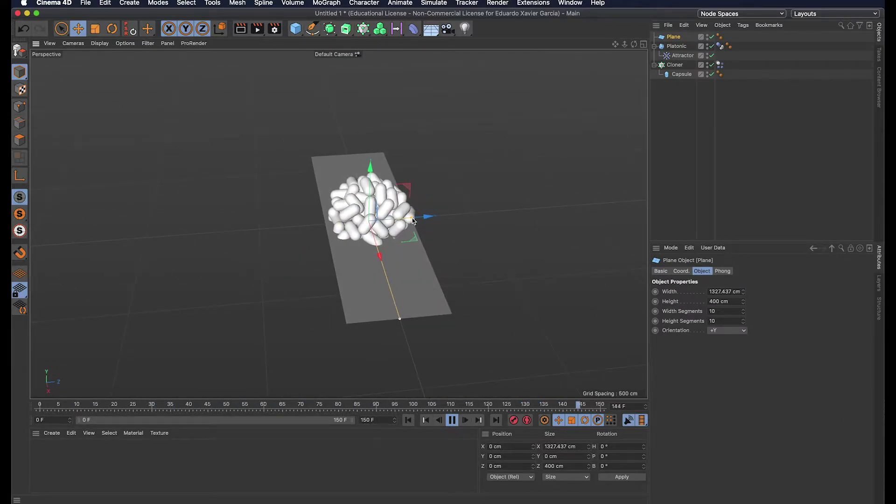
drag(413, 219, 439, 216)
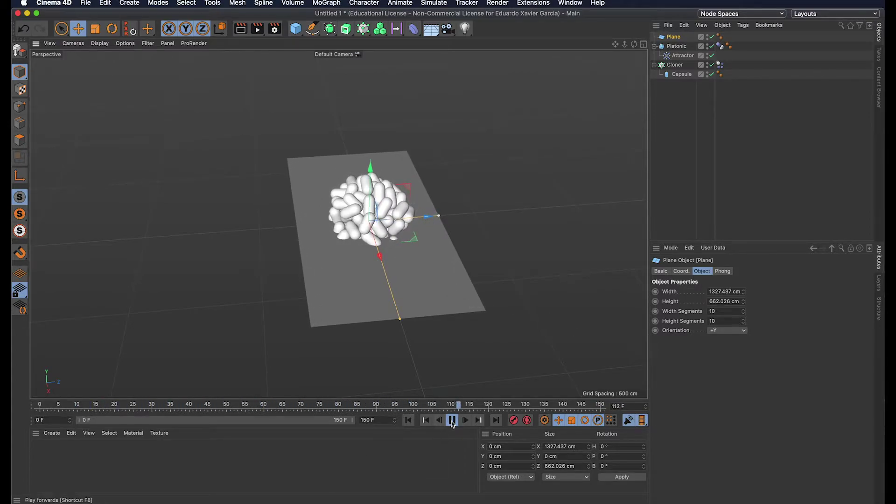
Step: Rewind to frame 0 and duplicate the plane as Plane.1 at Z −686.559 cm
click(452, 424)
click(409, 421)
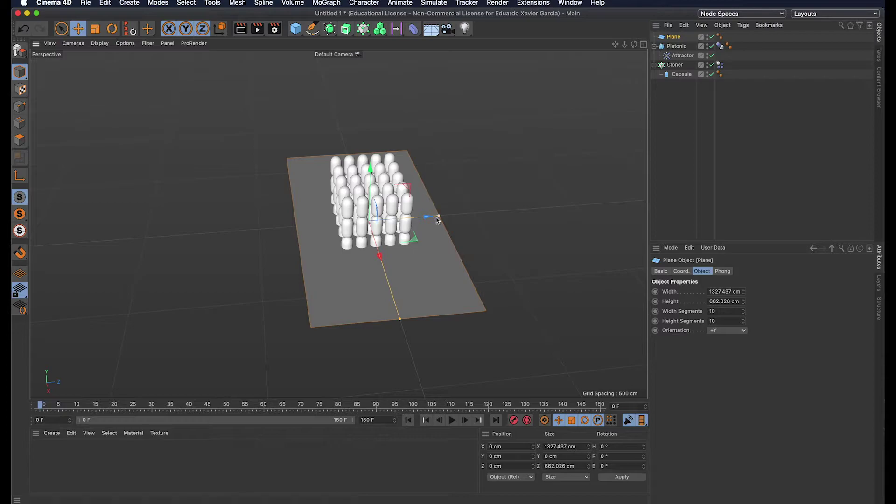
ctrl+drag(425, 218, 276, 232)
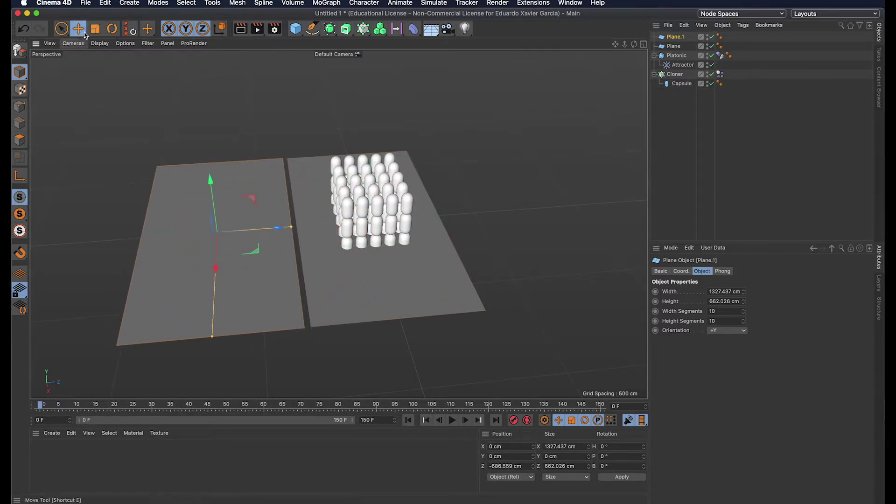
Step: Stand the plane copy upright as a wall at P −90° and copy it to the other side
click(112, 29)
drag(196, 205, 272, 208)
click(78, 29)
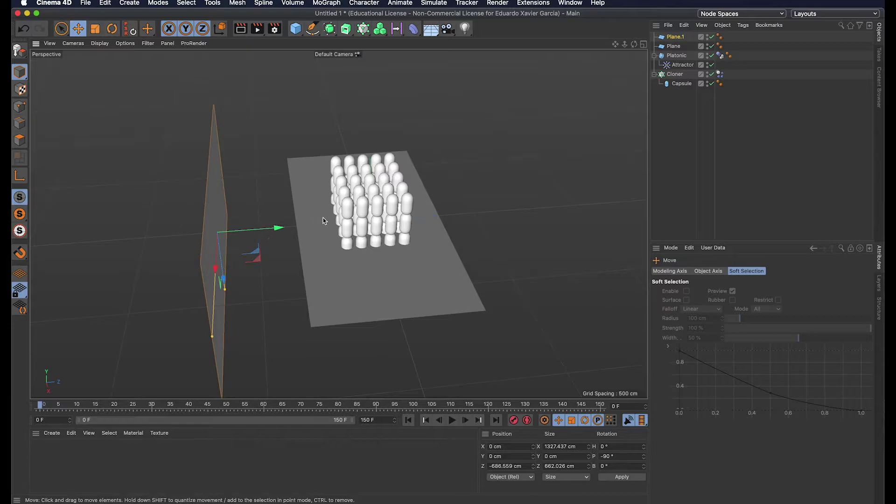
alt+drag(358, 212, 347, 171)
drag(289, 240, 305, 239)
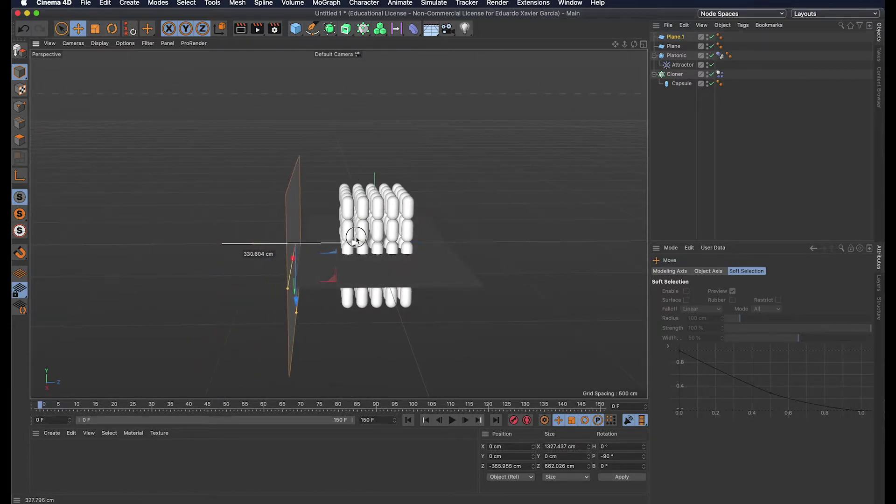
drag(356, 240, 353, 236)
drag(302, 296, 301, 229)
alt+drag(383, 246, 364, 240)
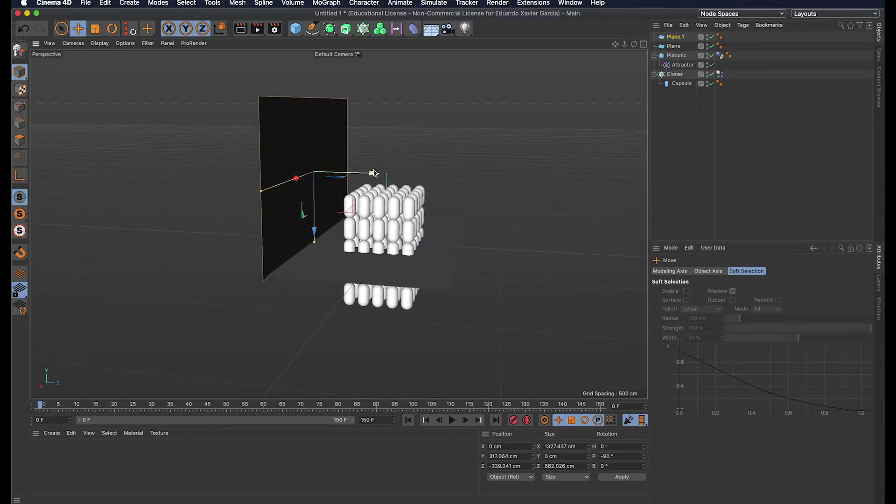
drag(374, 175, 525, 192)
alt+drag(411, 180, 421, 233)
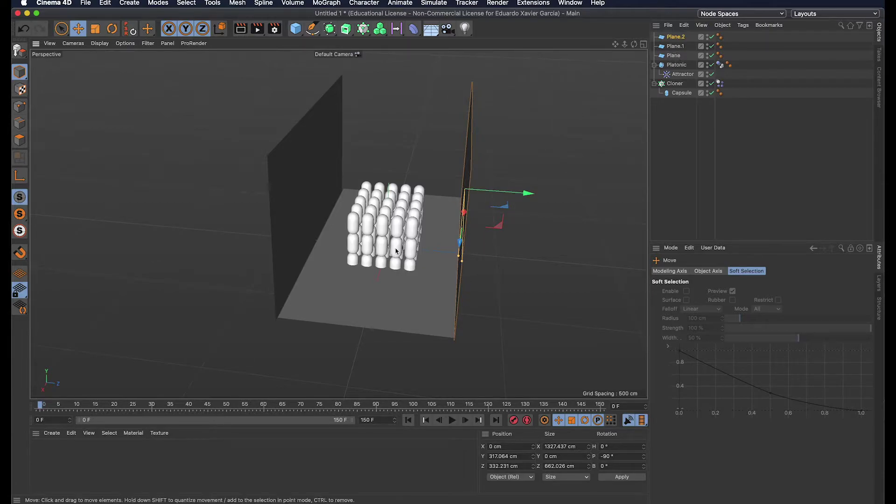
alt+drag(399, 250, 574, 330)
Step: Stretch the floor Plane and the Plane.1 wall to 2121.666 cm to form a long alley
click(482, 329)
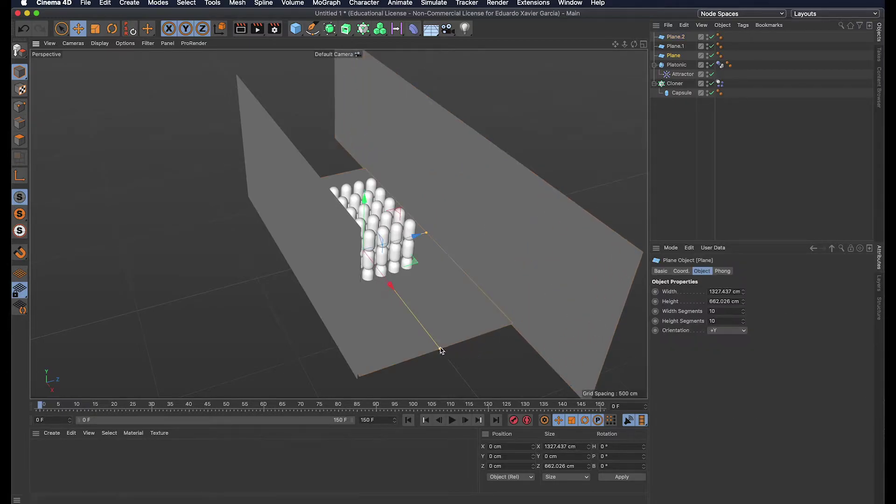
drag(441, 349, 528, 422)
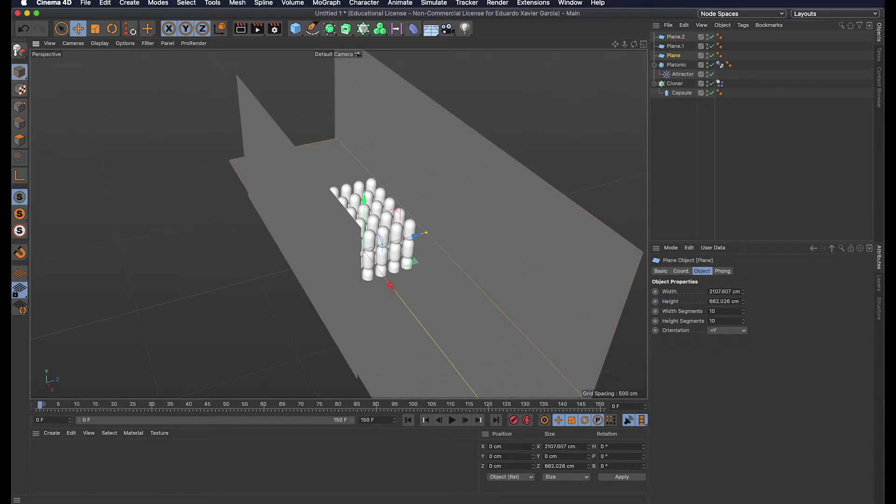
click(306, 258)
drag(360, 313, 427, 402)
alt+drag(407, 255, 307, 217)
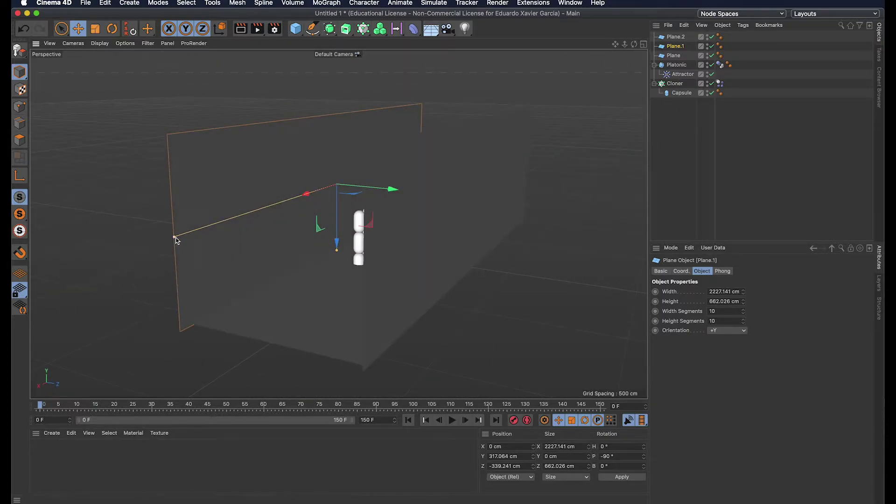
drag(174, 236, 184, 234)
alt+drag(183, 235, 301, 274)
click(671, 58)
Step: Group Plane, Plane.1 and Plane.2 under a null renamed 'WALLS'
shift+click(679, 40)
click(723, 26)
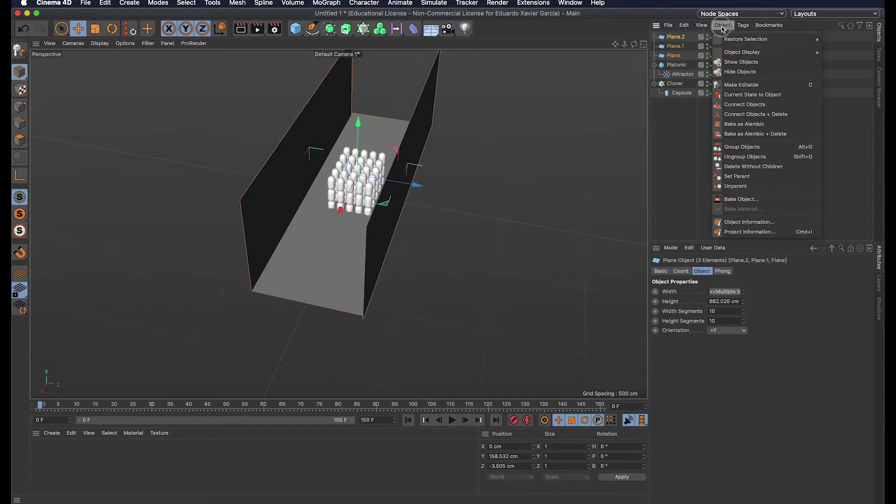
click(730, 148)
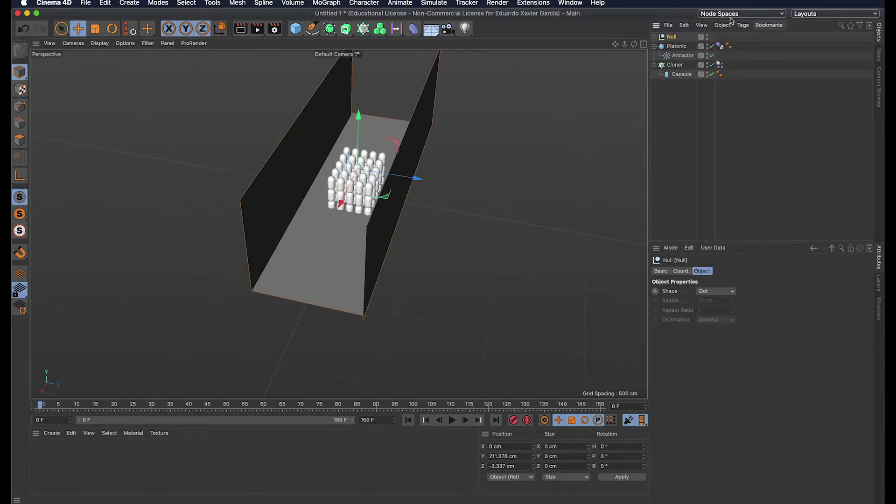
click(669, 37)
double_click(677, 37)
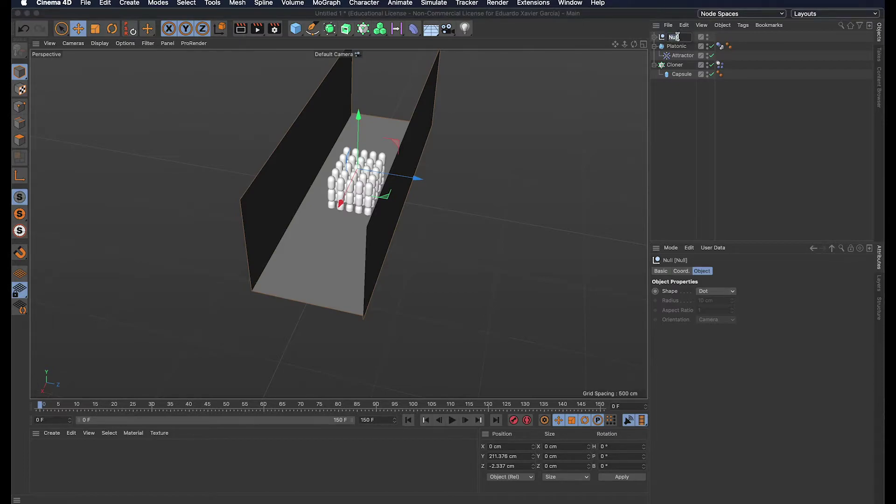
text(WALLS)
key(Return)
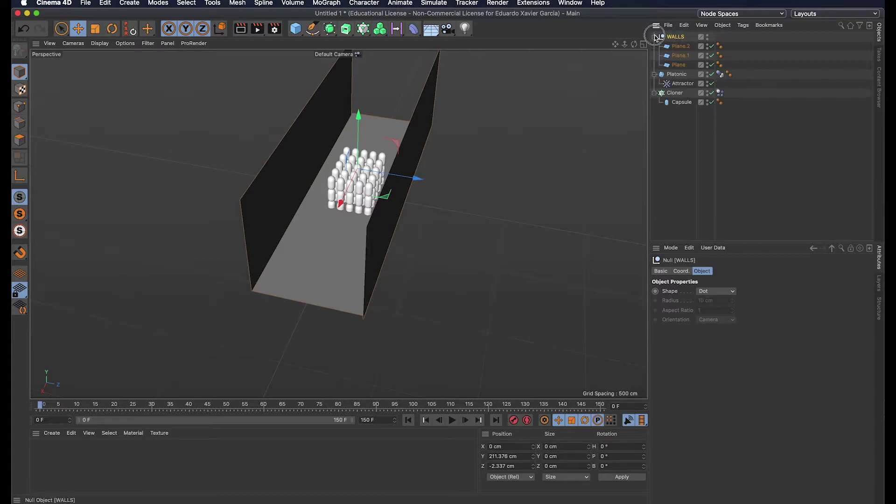
Step: Give the WALLS group a Collider Body tag
click(677, 38)
click(742, 25)
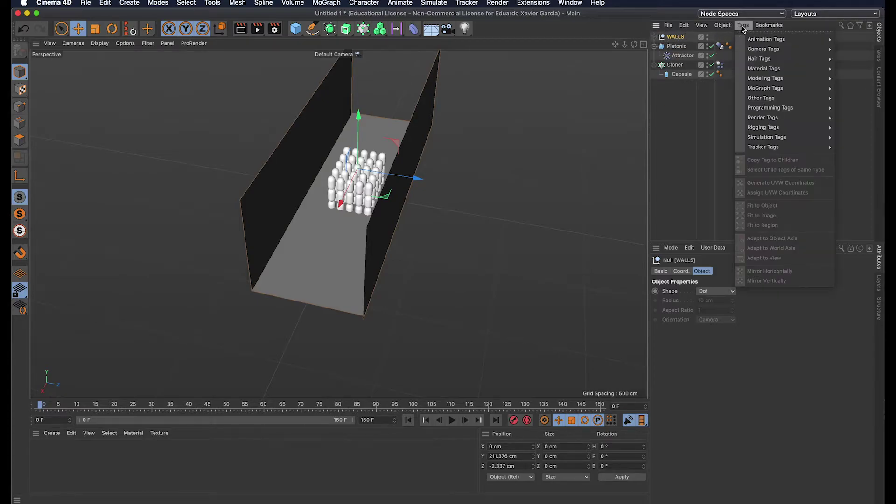
mouse_move(782, 137)
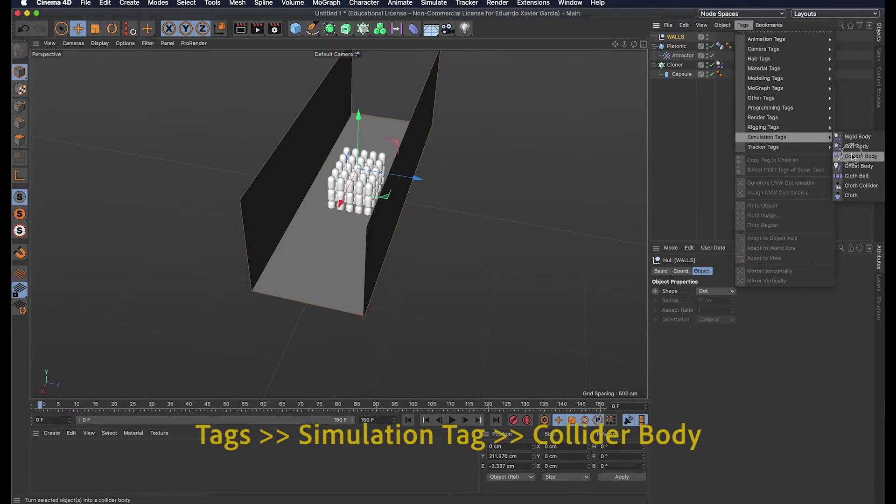
click(852, 157)
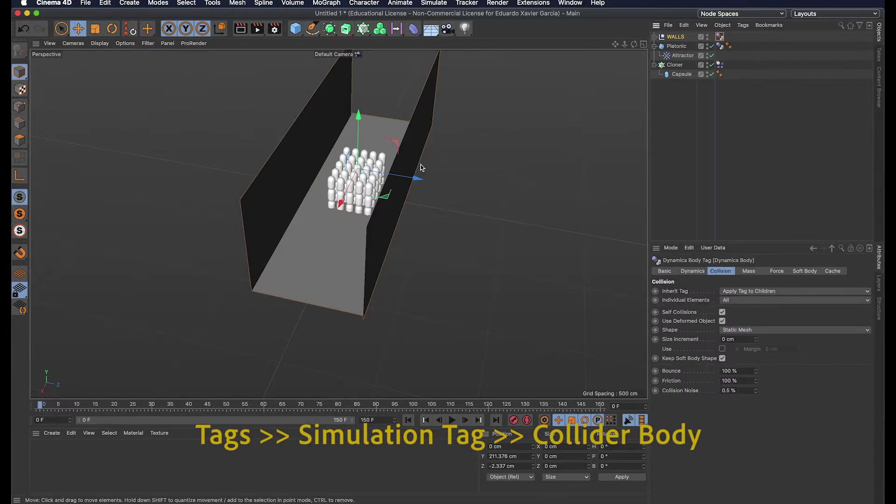
click(672, 45)
key(F5)
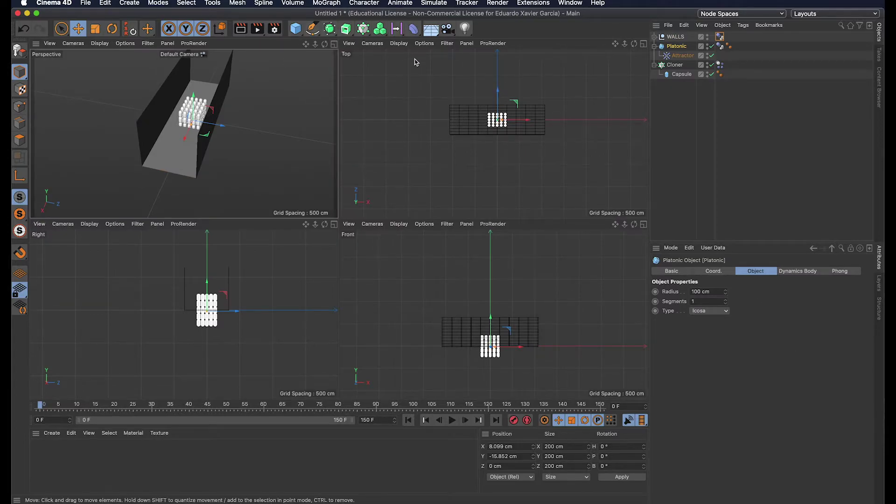
Step: In the maximized Top view, draw a four-point S-shaped Bezier spline across the alley floor
click(313, 28)
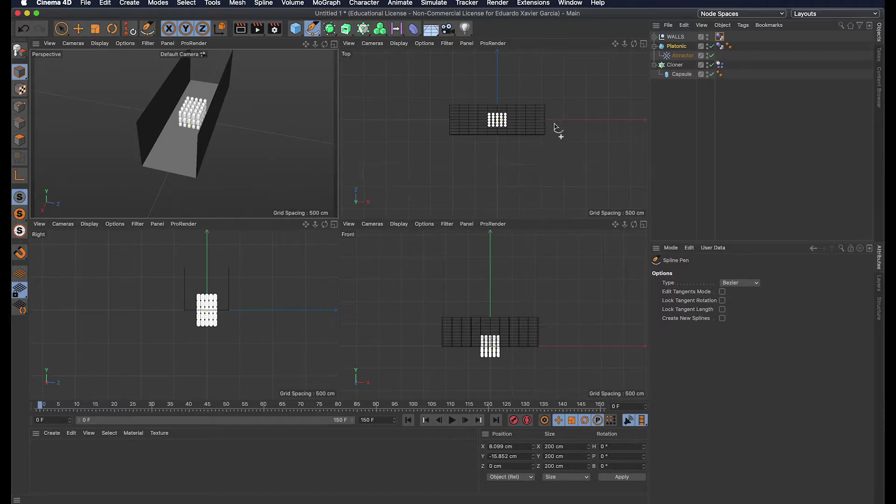
click(645, 44)
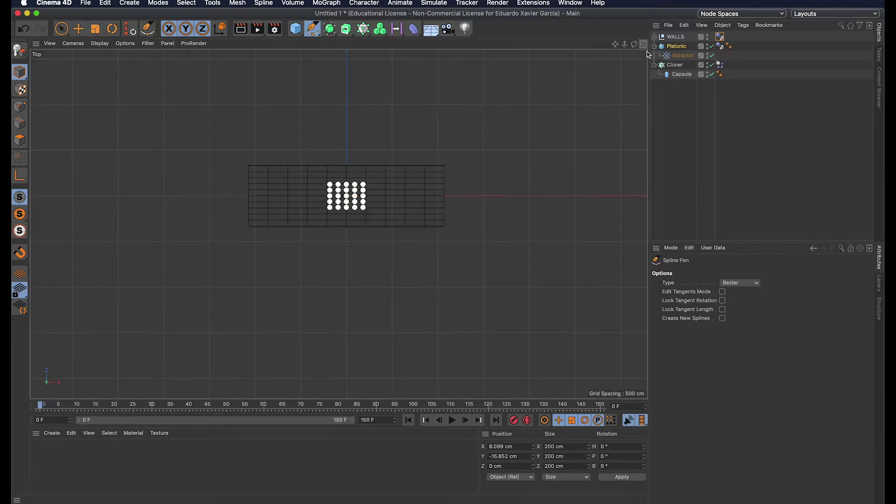
click(447, 217)
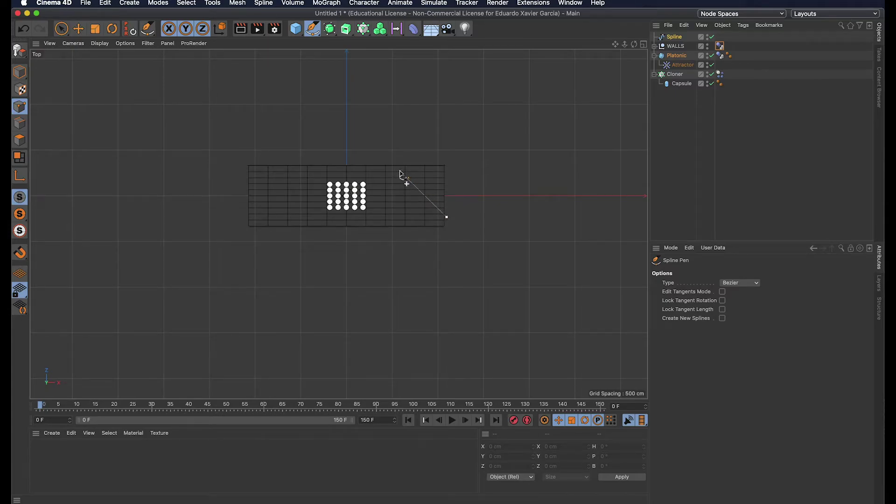
mouse_move(398, 169)
mouse_down()
mouse_move(375, 171)
mouse_move(396, 171)
mouse_move(381, 169)
mouse_move(389, 169)
mouse_up()
drag(294, 228, 280, 227)
drag(250, 174, 248, 162)
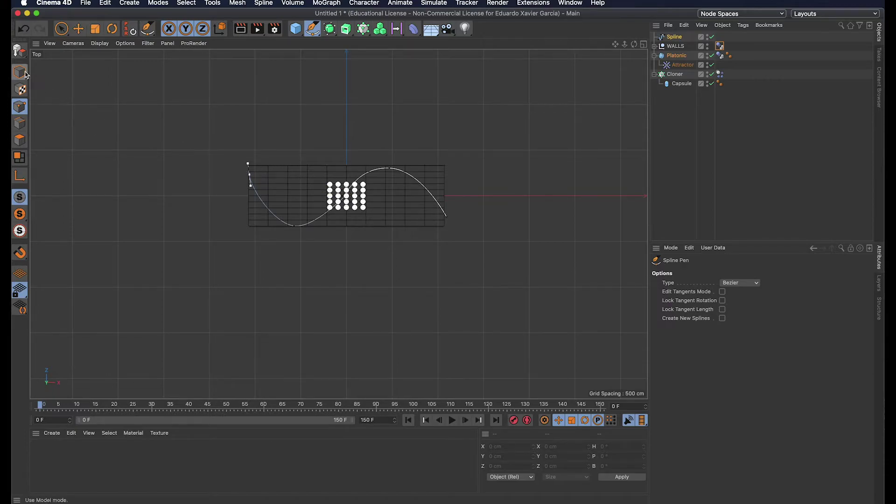
click(78, 29)
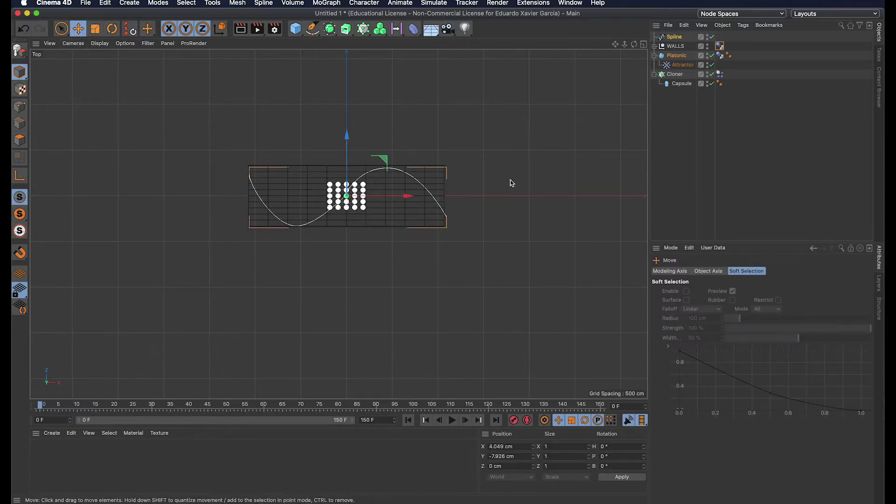
click(643, 44)
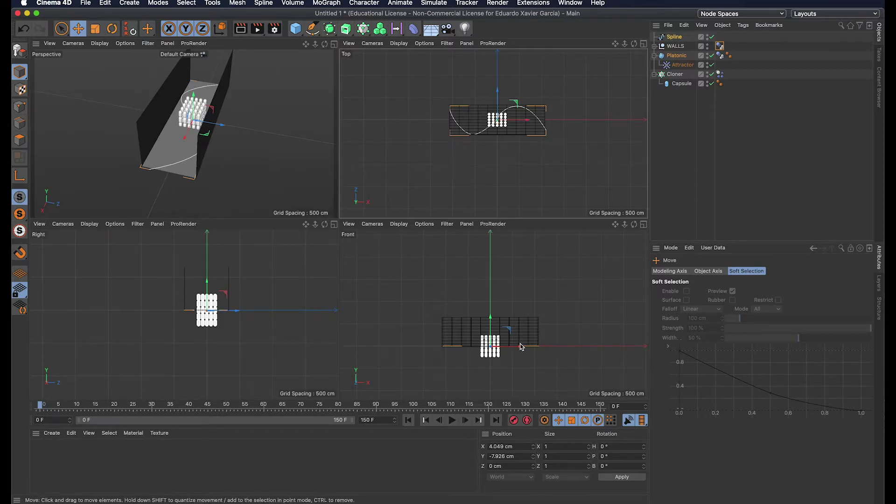
scroll(522, 346, up, 5)
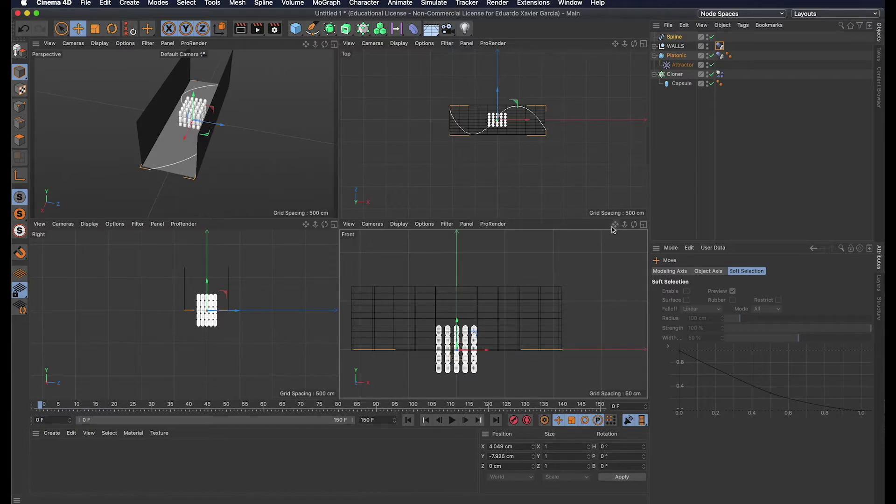
Step: In point editing mode, lift the selected spline point and shift it slightly in depth
drag(616, 225, 667, 210)
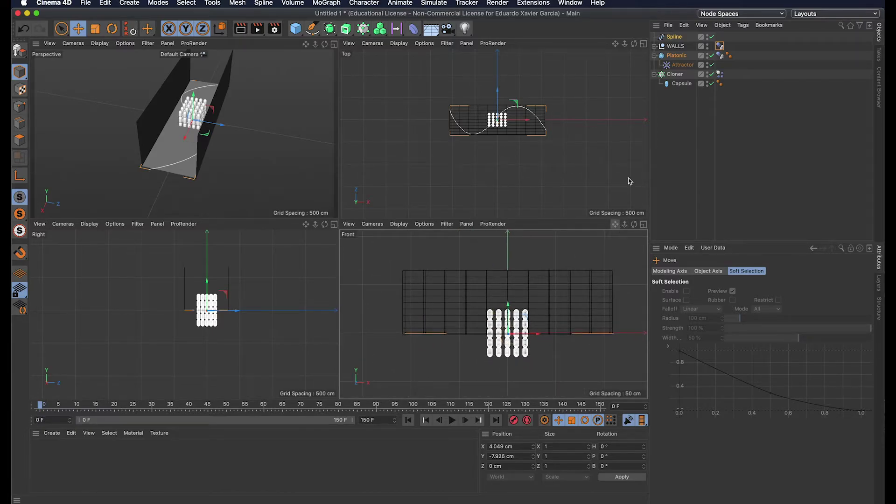
click(19, 107)
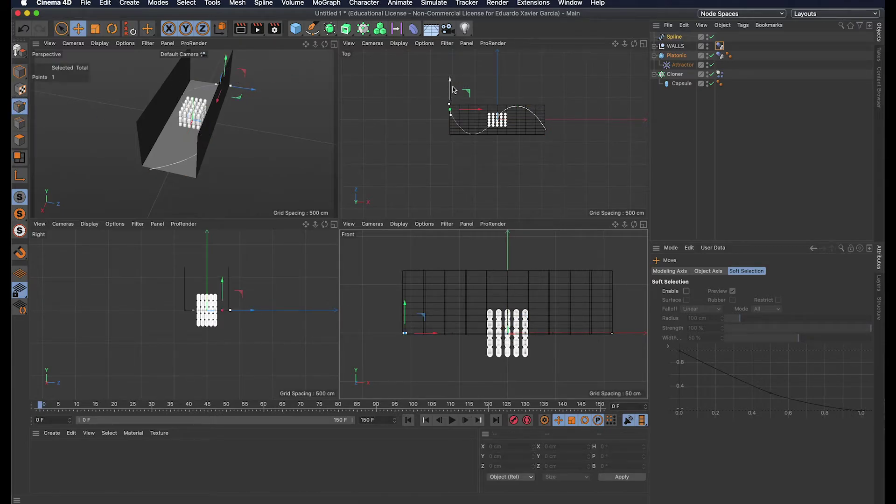
drag(223, 282, 229, 265)
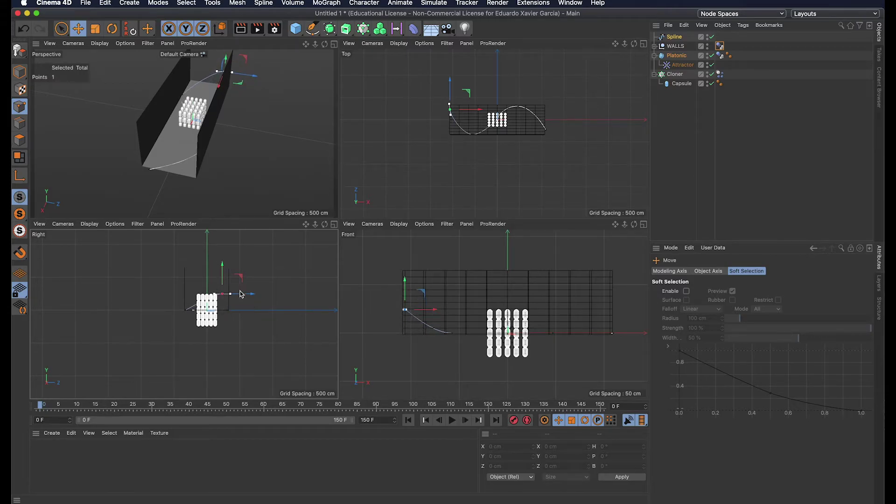
drag(251, 294, 255, 295)
drag(227, 267, 227, 266)
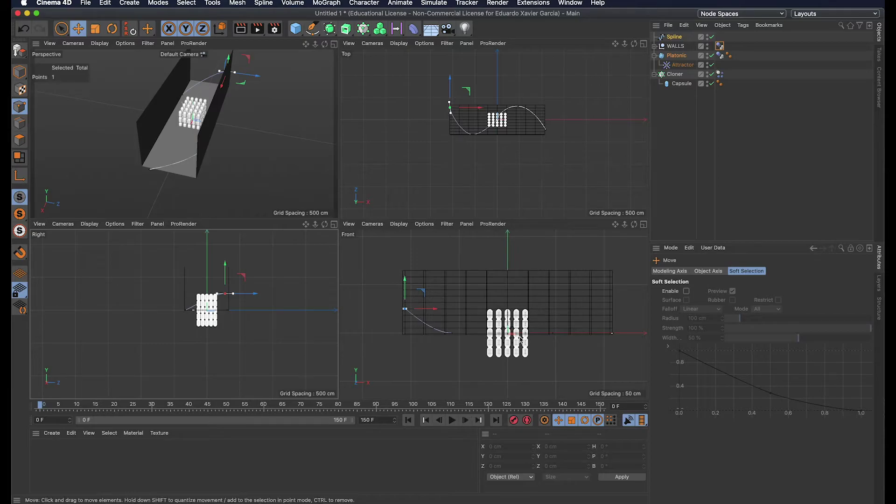
Step: Raise the first spline point and the point near the capsules to form a high crest
click(183, 98)
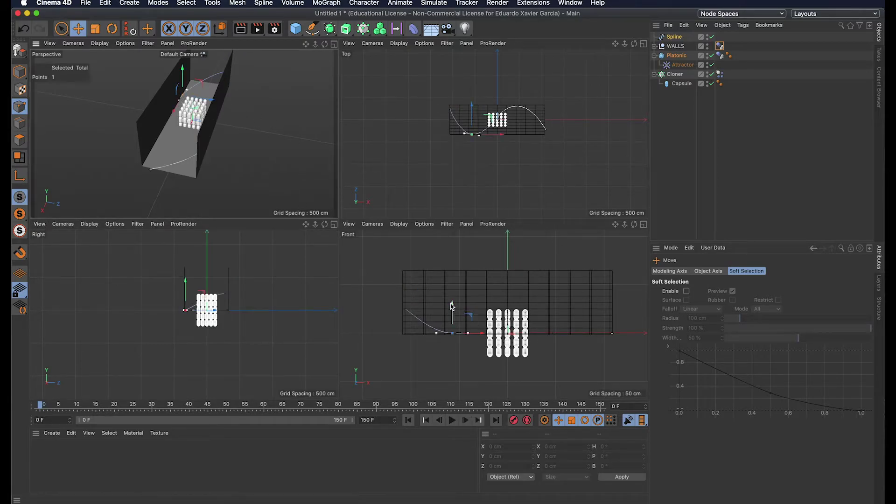
drag(452, 306, 452, 303)
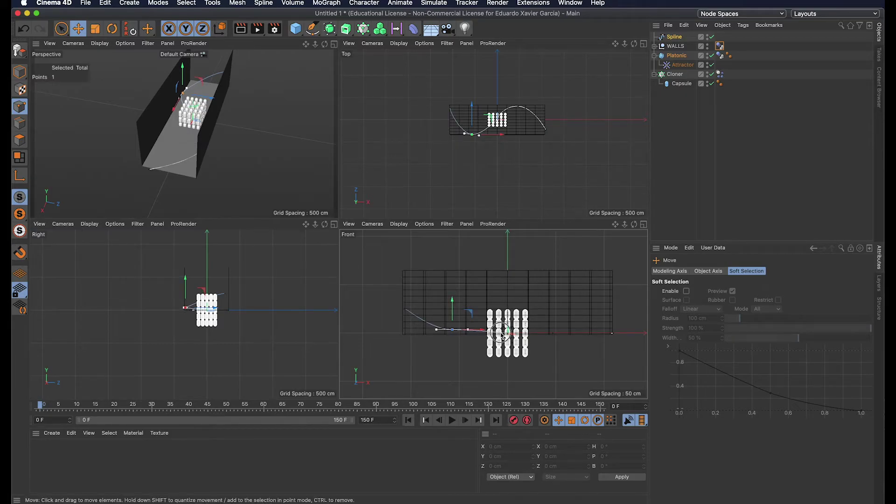
click(506, 332)
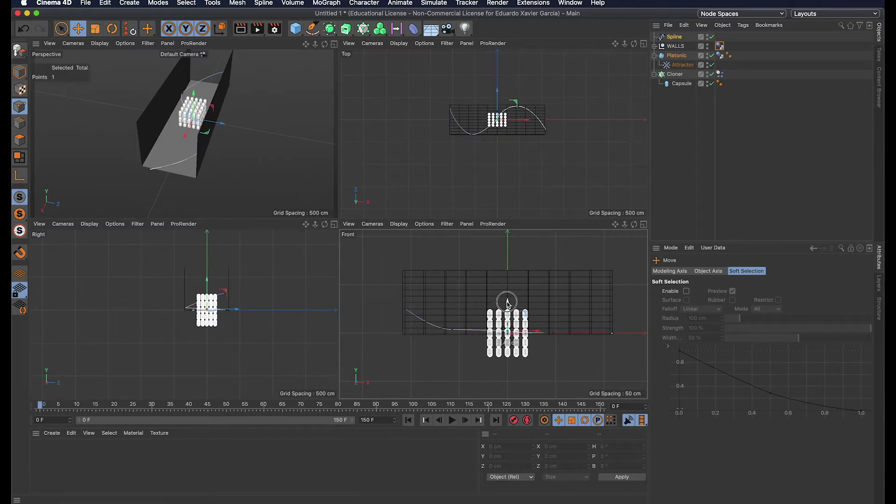
mouse_move(508, 304)
mouse_down()
mouse_move(509, 283)
mouse_move(507, 303)
mouse_up()
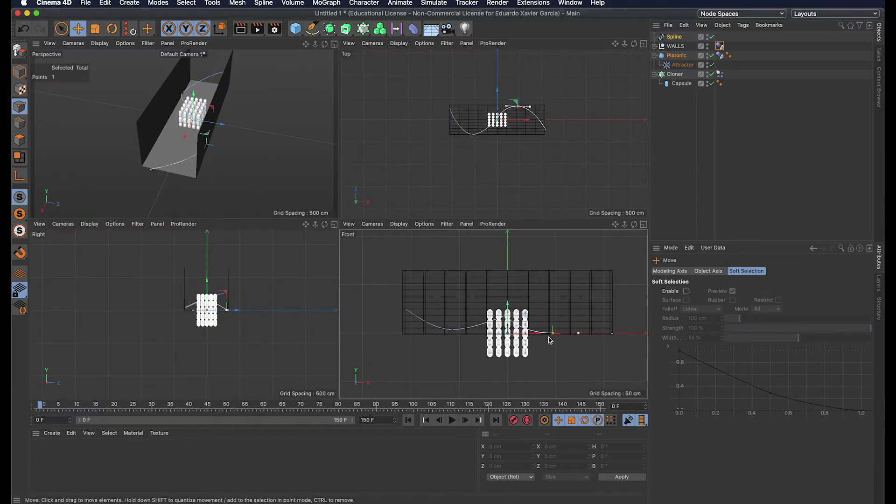
drag(552, 334, 561, 259)
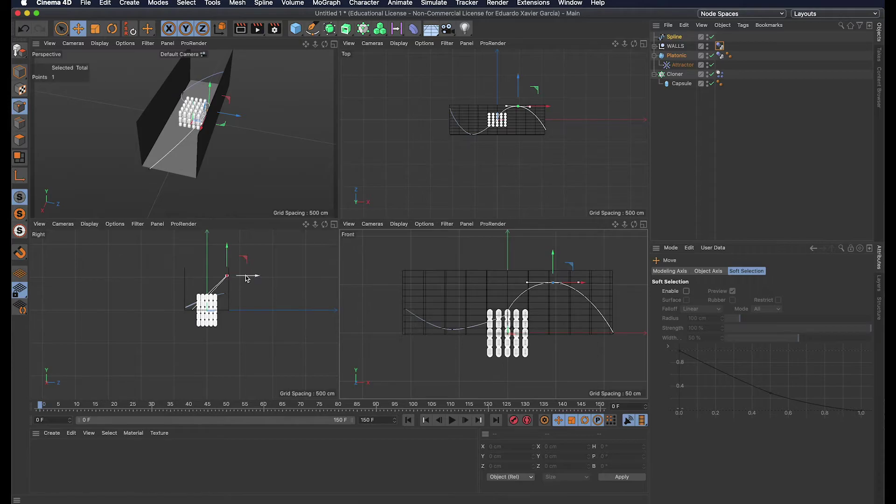
drag(259, 279, 257, 278)
Step: Raise the spline's end point about 56 cm and orbit to inspect the climbing path
click(612, 334)
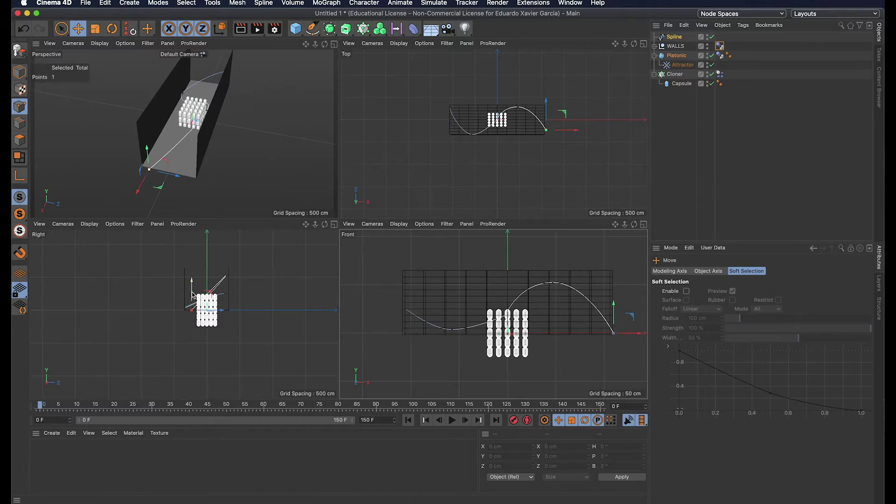
drag(146, 157, 176, 172)
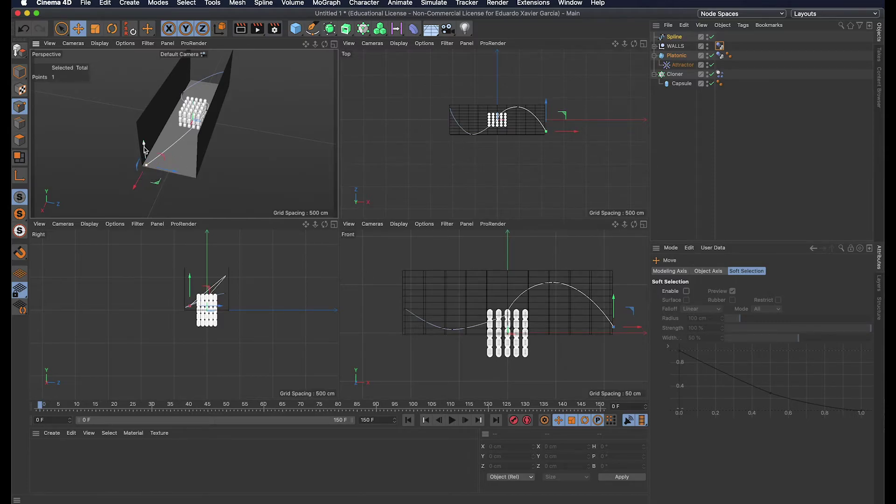
alt+drag(209, 133, 224, 122)
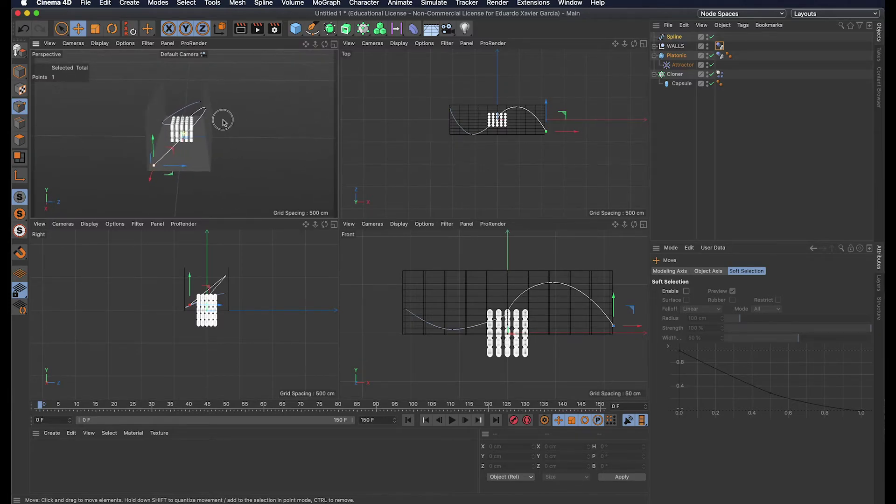
click(334, 44)
Step: Add an Align to Spline tag to the Platonic, set Spline as its path, and preview the slide
mouse_move(349, 225)
alt+mouse_down()
mouse_move(300, 258)
mouse_move(346, 220)
mouse_move(341, 245)
mouse_move(357, 237)
mouse_move(350, 242)
alt+mouse_up()
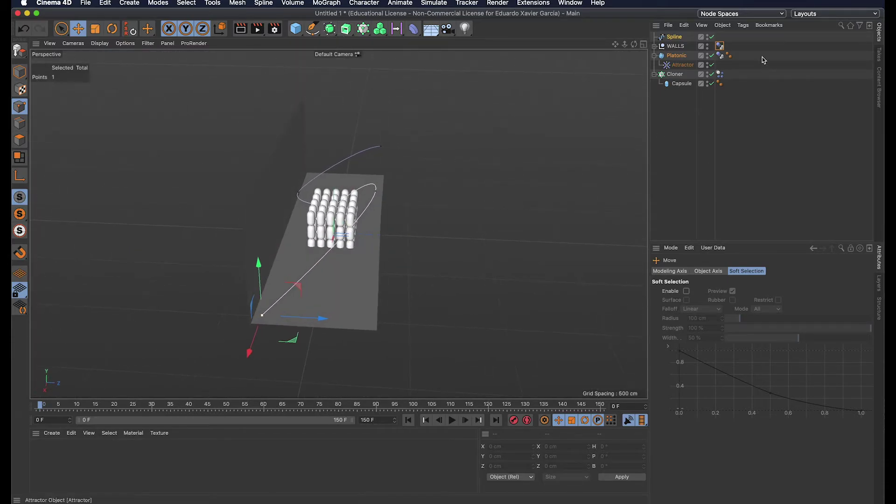
click(678, 56)
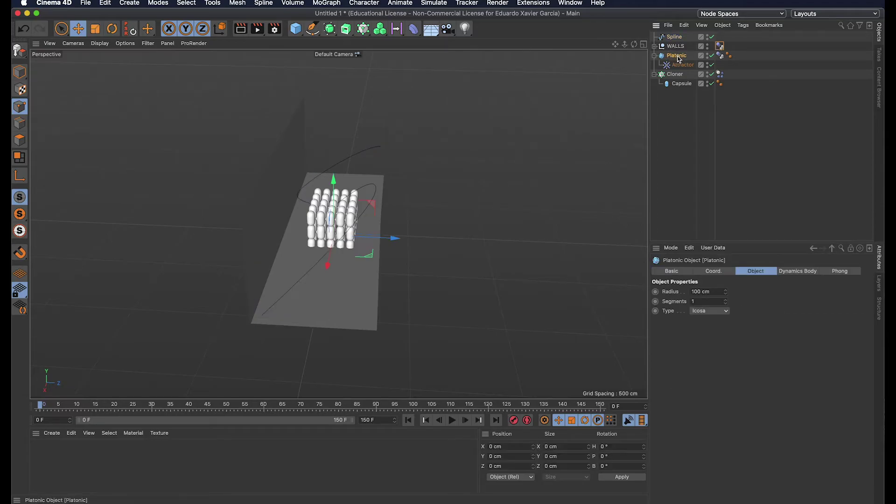
click(743, 26)
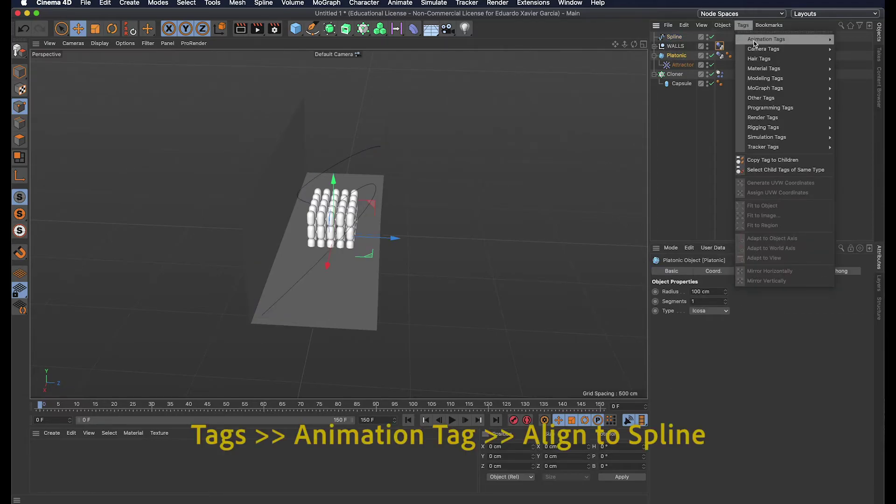
mouse_move(803, 40)
click(862, 49)
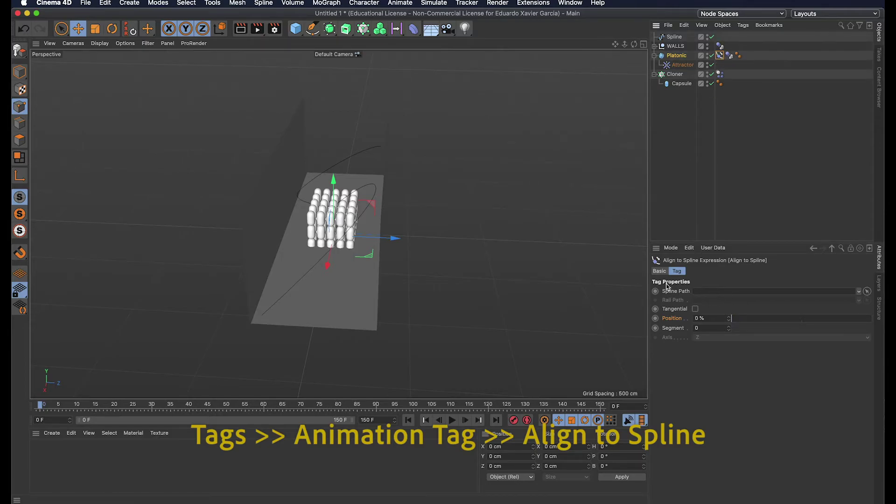
drag(676, 37, 715, 293)
alt+drag(288, 277, 313, 302)
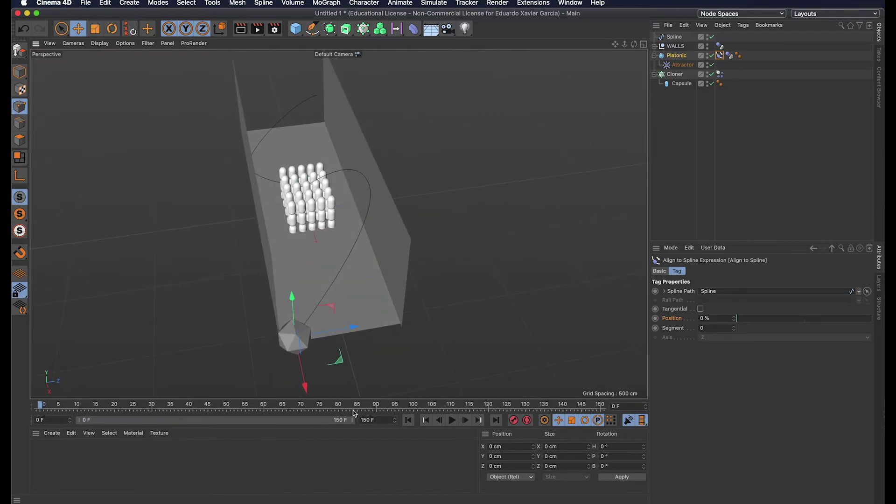
drag(732, 318, 680, 320)
Step: Move the capsule Cloner down, along Z, and back up toward the spline start
click(675, 75)
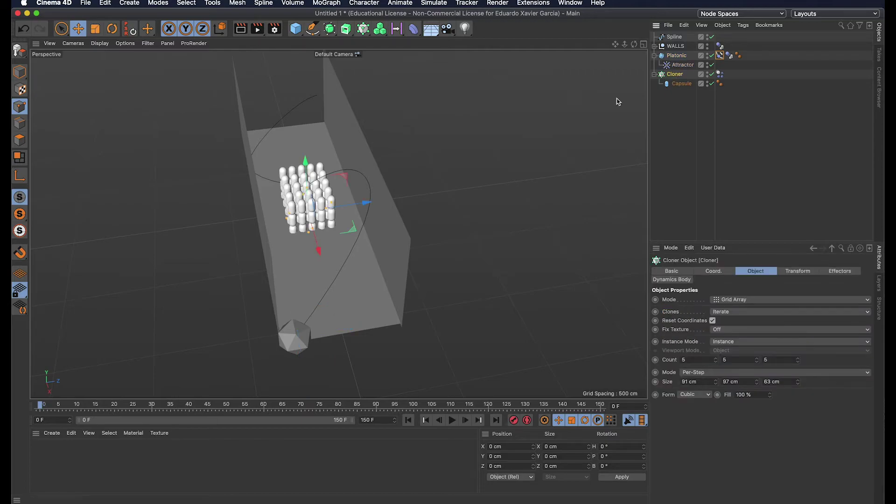
drag(316, 247, 357, 377)
drag(400, 317, 364, 322)
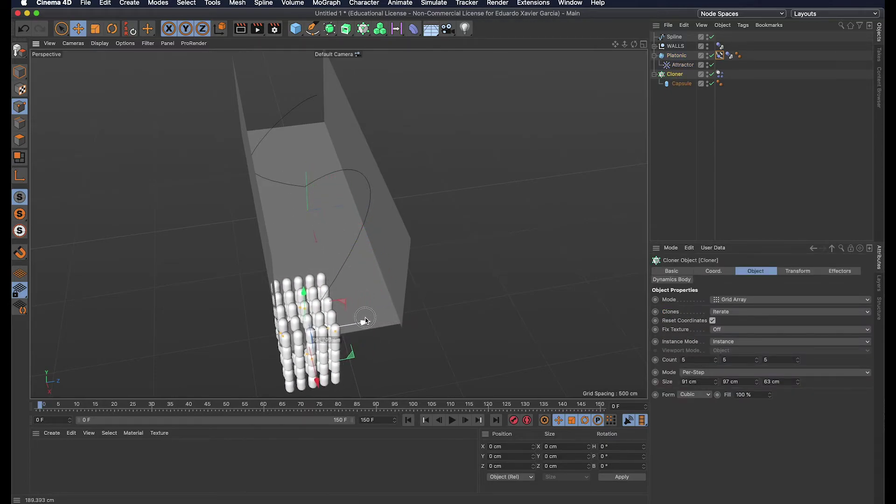
drag(303, 294, 299, 249)
alt+drag(358, 310, 402, 267)
Step: Slide the capsule grid along X between the walls, beside the Platonic, and check placement
mouse_move(338, 182)
mouse_down()
mouse_move(367, 231)
mouse_move(260, 222)
mouse_up()
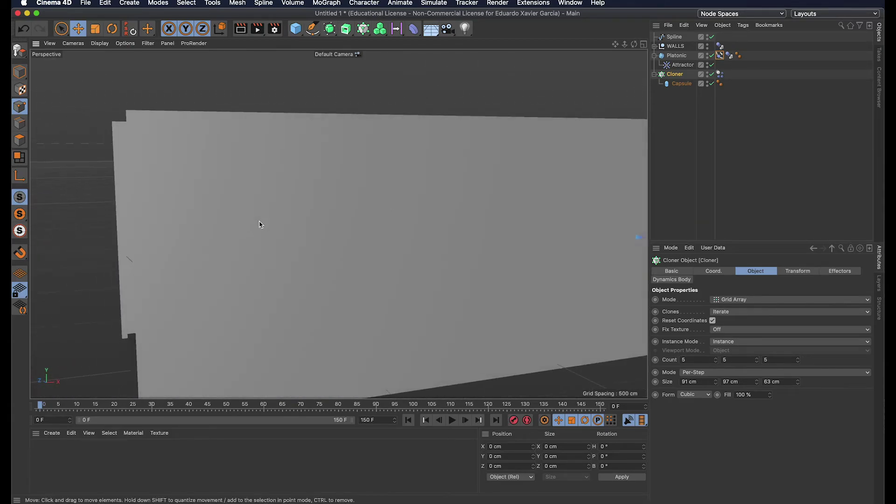
alt+middle_drag(260, 222, 213, 196)
alt+middle_drag(521, 221, 468, 230)
alt+drag(468, 233, 310, 205)
alt+middle_drag(437, 210, 369, 237)
alt+drag(369, 236, 370, 366)
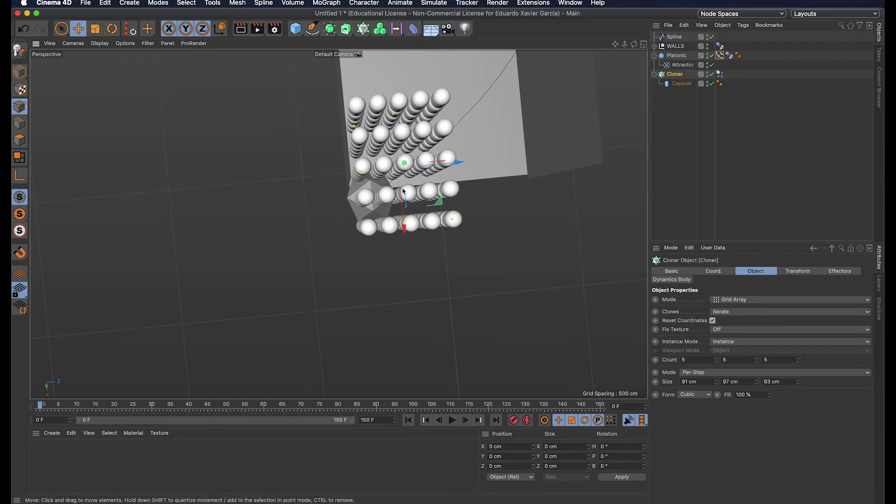
mouse_move(404, 228)
mouse_down()
mouse_move(396, 182)
mouse_move(423, 79)
mouse_up()
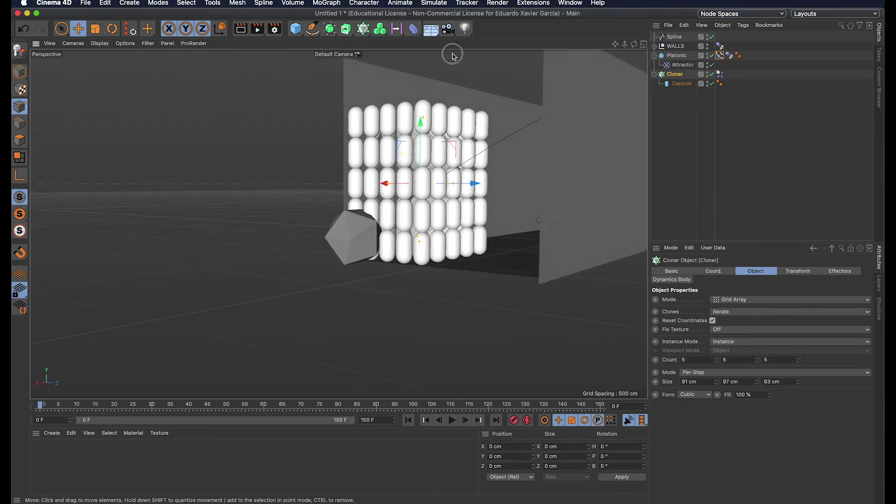
alt+drag(452, 55, 399, 56)
alt+drag(448, 151, 350, 238)
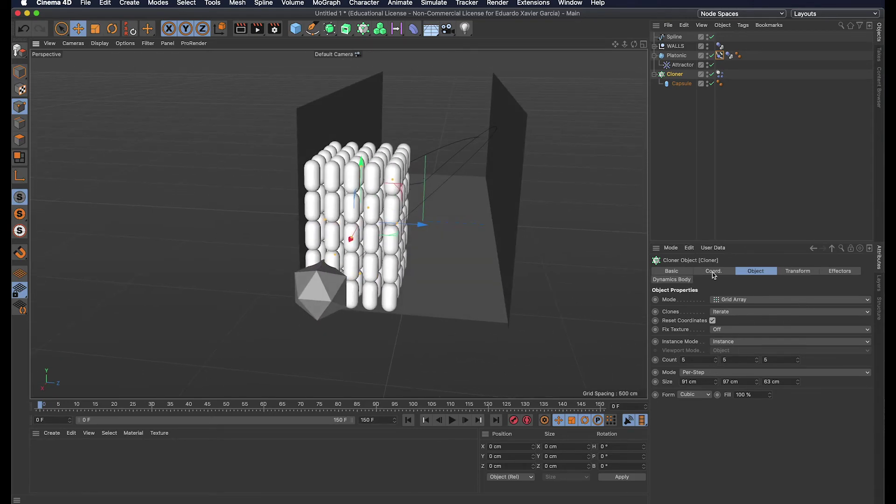
click(721, 55)
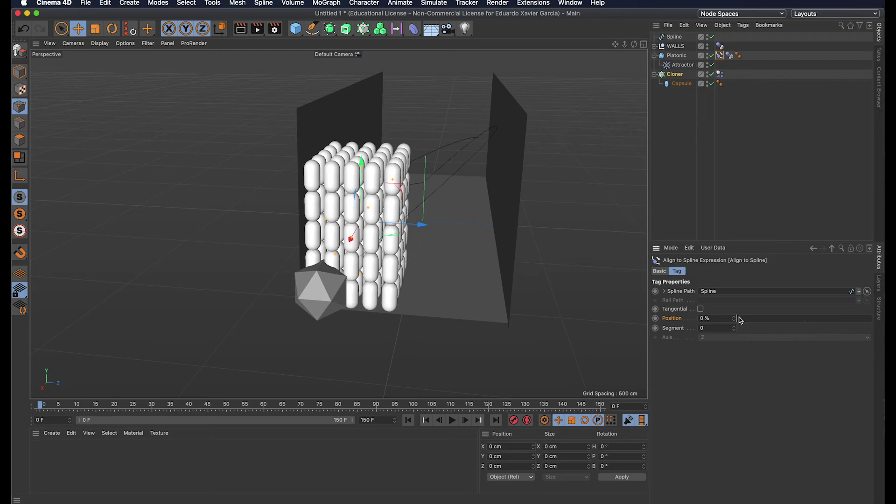
Step: Keyframe the Align to Spline Position at 0% on frame 0 and 100% on frame 150, then play
click(655, 318)
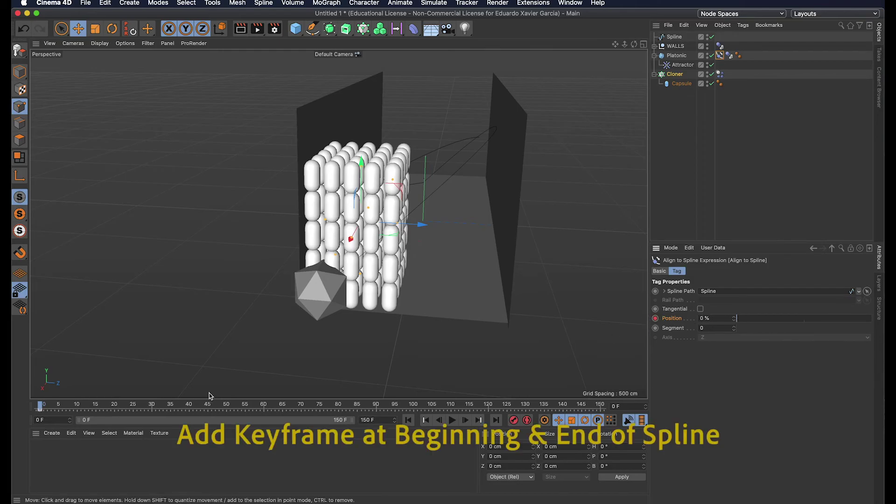
drag(41, 404, 601, 405)
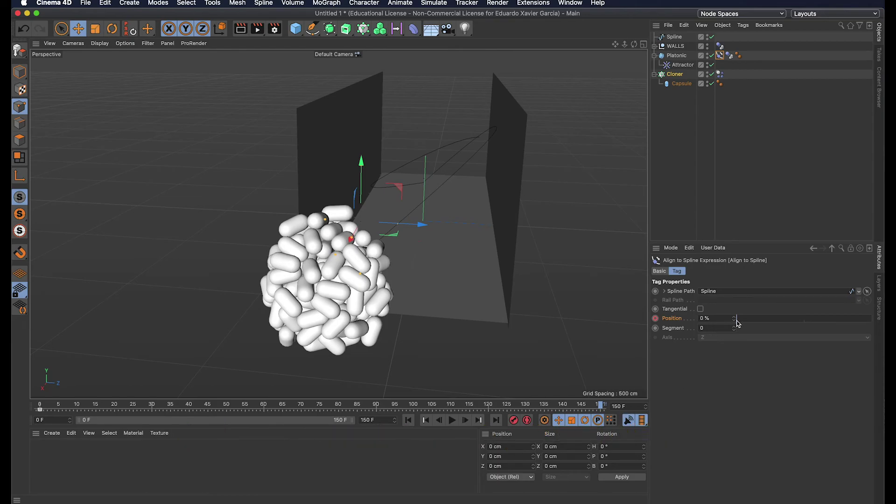
drag(736, 318, 883, 322)
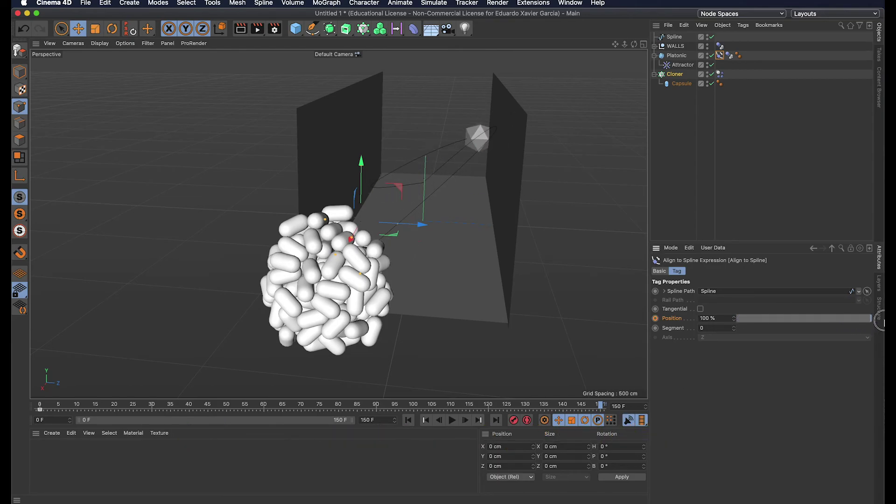
click(656, 318)
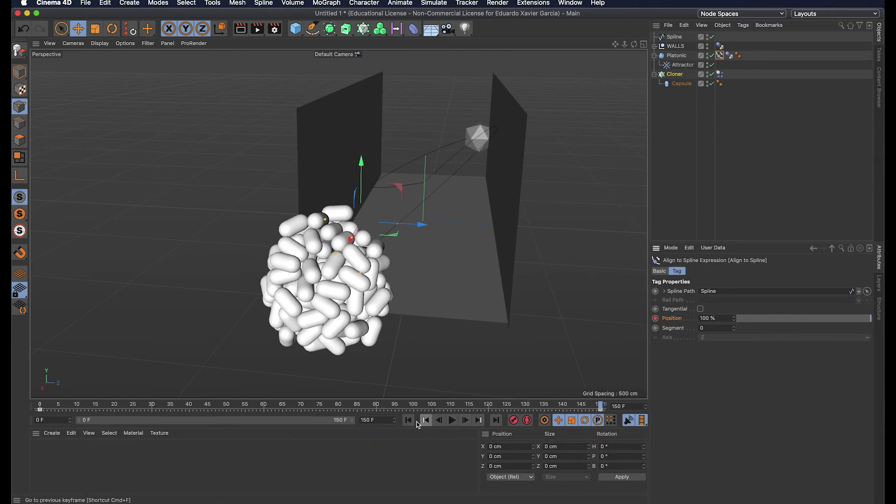
click(419, 423)
click(454, 421)
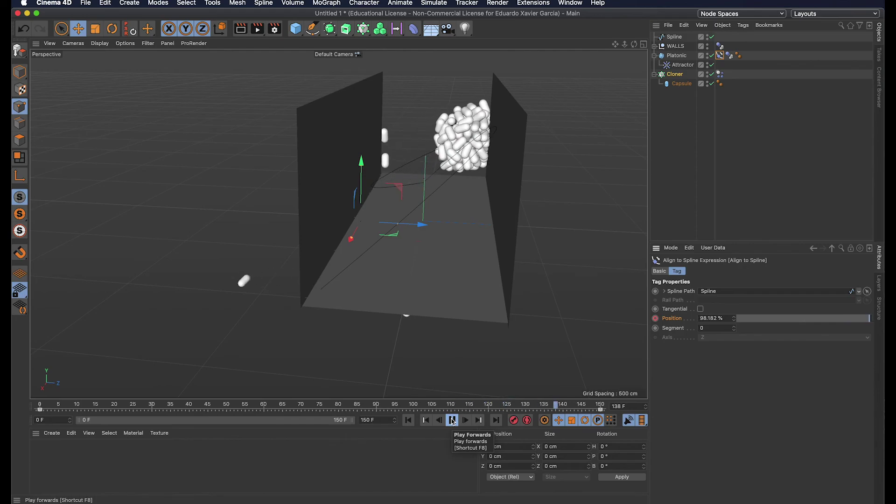
Step: Orbit and zoom around the capsule cluster during playback, then select the Capsule object
alt+drag(386, 236, 636, 220)
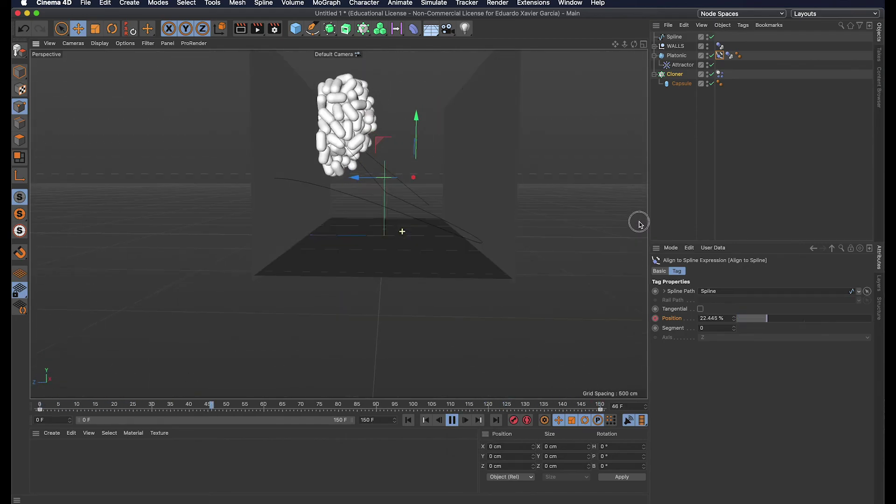
alt+middle_drag(418, 200, 401, 205)
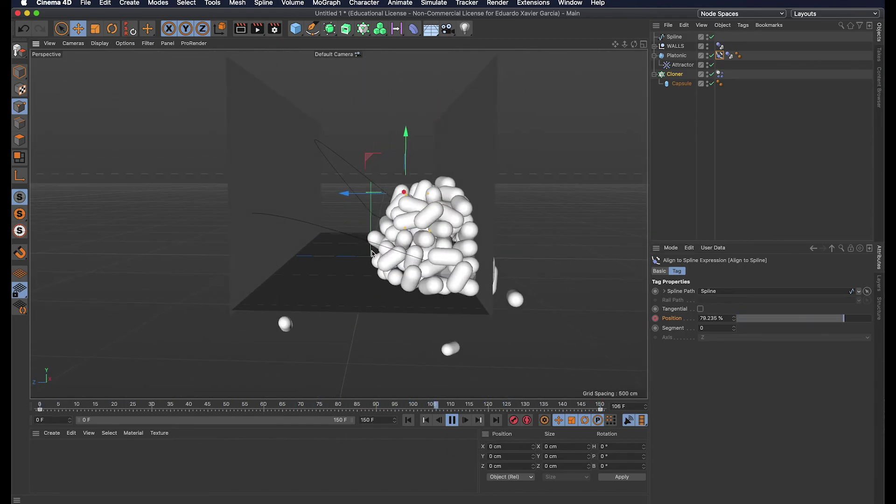
scroll(371, 257, up, 5)
alt+drag(413, 264, 416, 262)
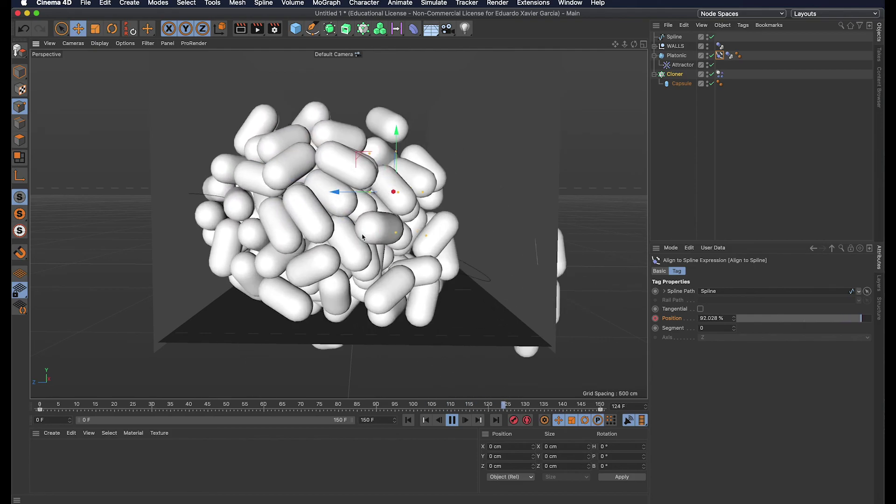
click(667, 85)
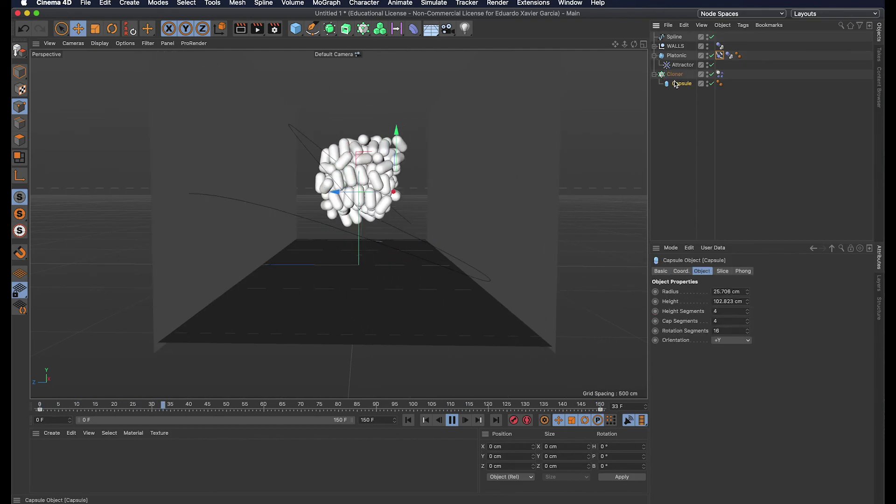